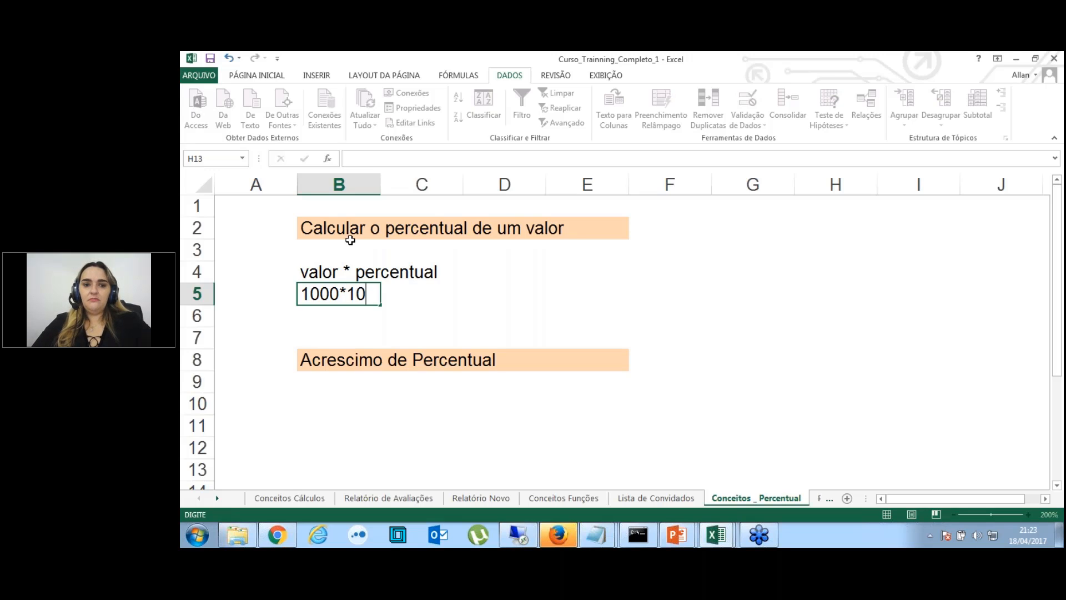
Complete the example in cell B5 as the formula =1000*10% to calculate 10% of 1000.
key("BackSpace")
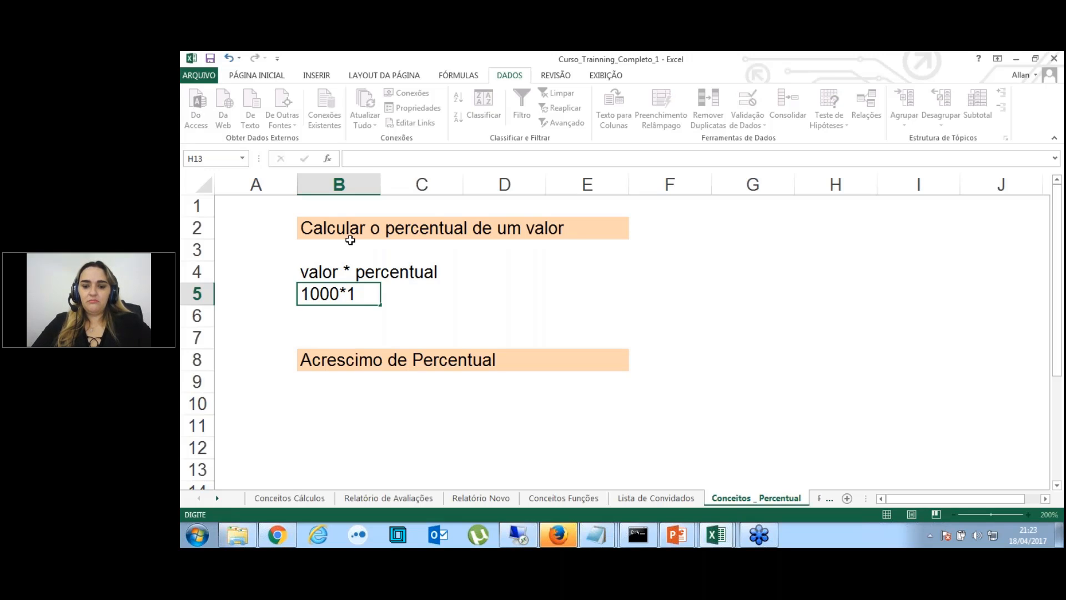
type("0%")
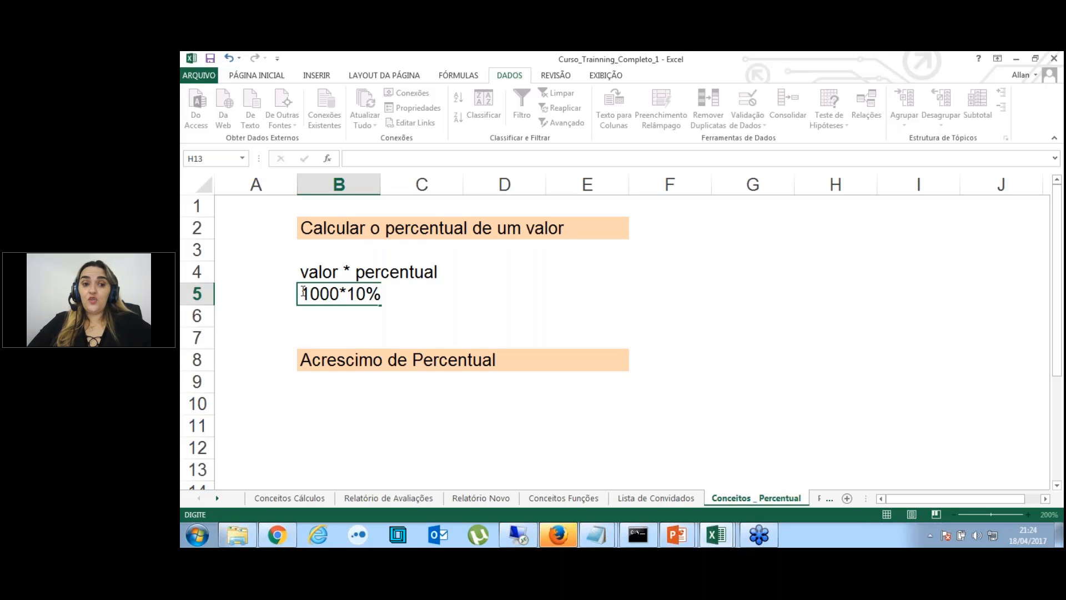
left_click(303, 291)
type("=")
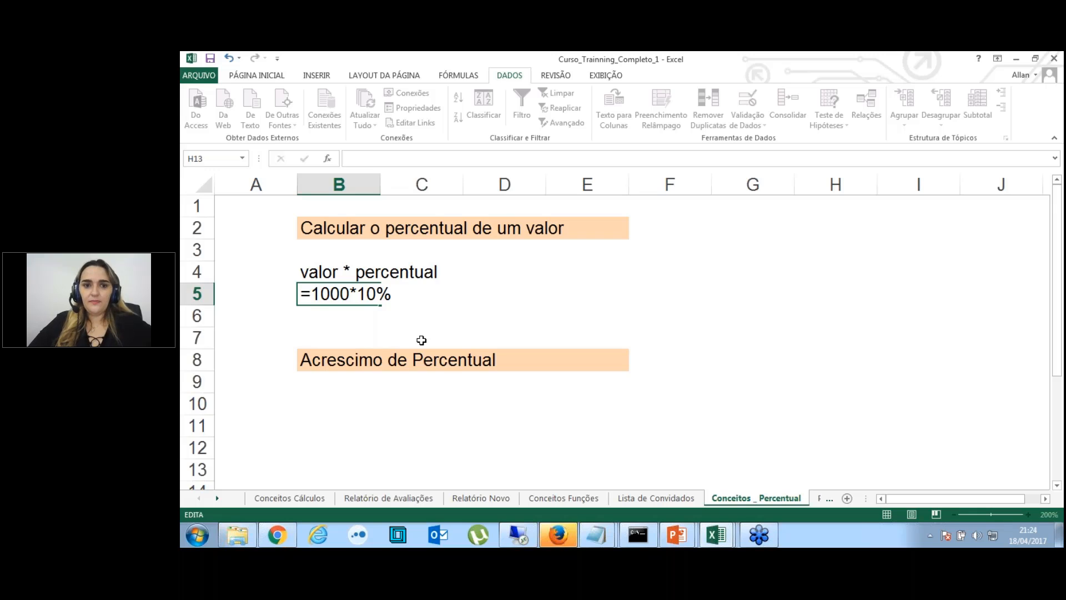
key("Return")
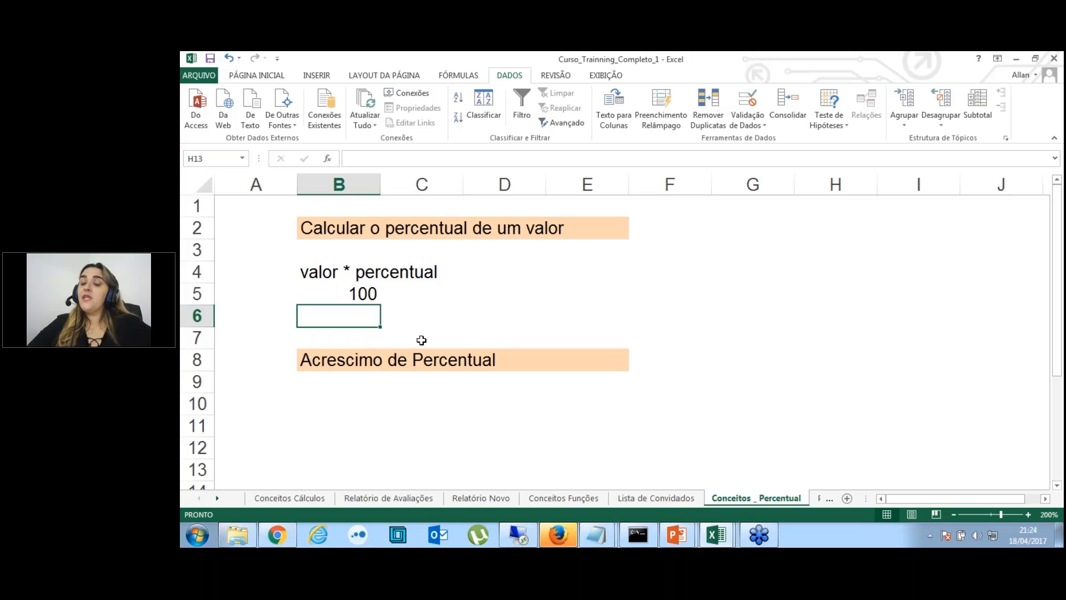
double_click(328, 291)
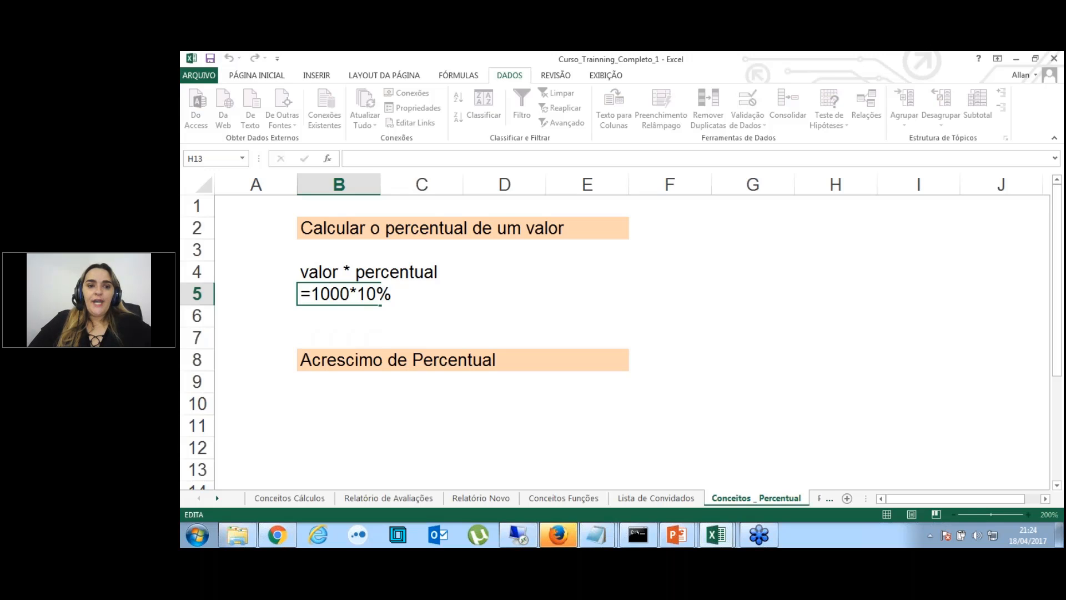
key("Return")
Write the percentage increase rule valor+valor*percentual in cell B10, below the Acrescimo de Percentual heading.
key("Return")
key("Return")
key("Return")
key("Return")
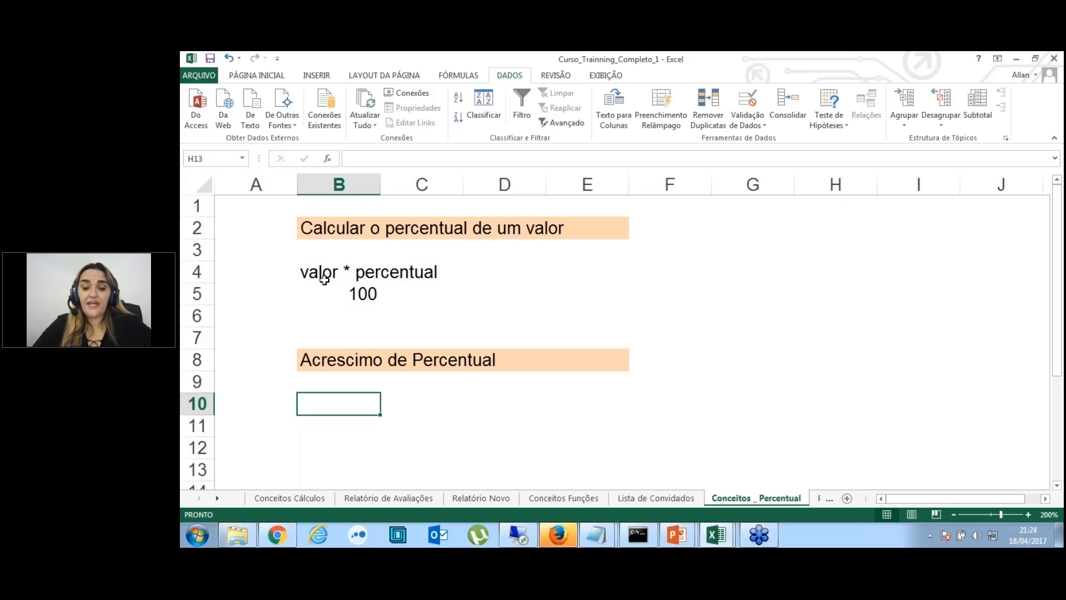
type("valor")
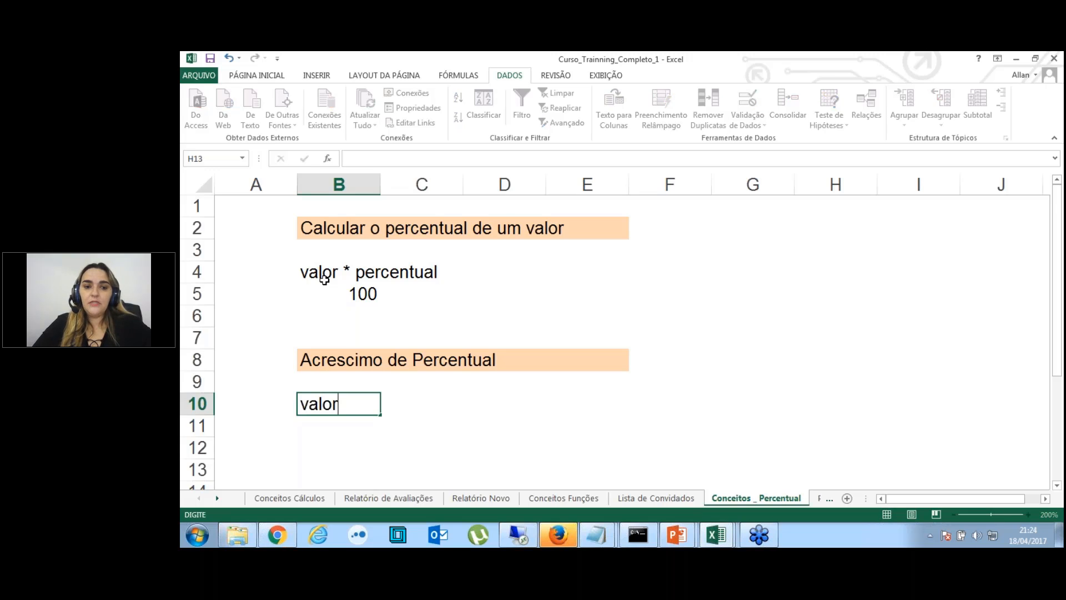
type("+")
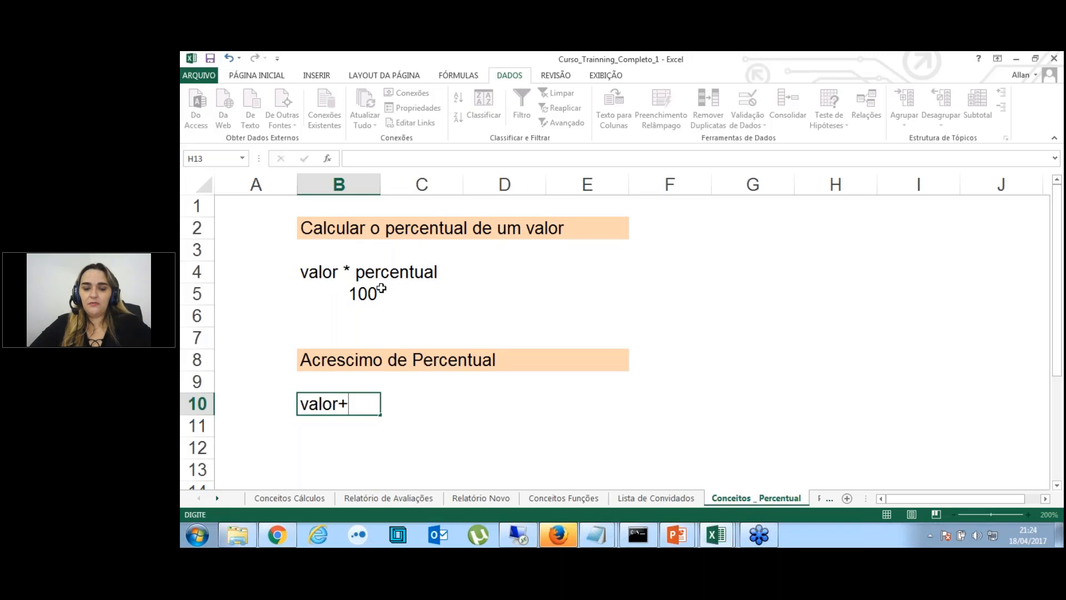
type("valor")
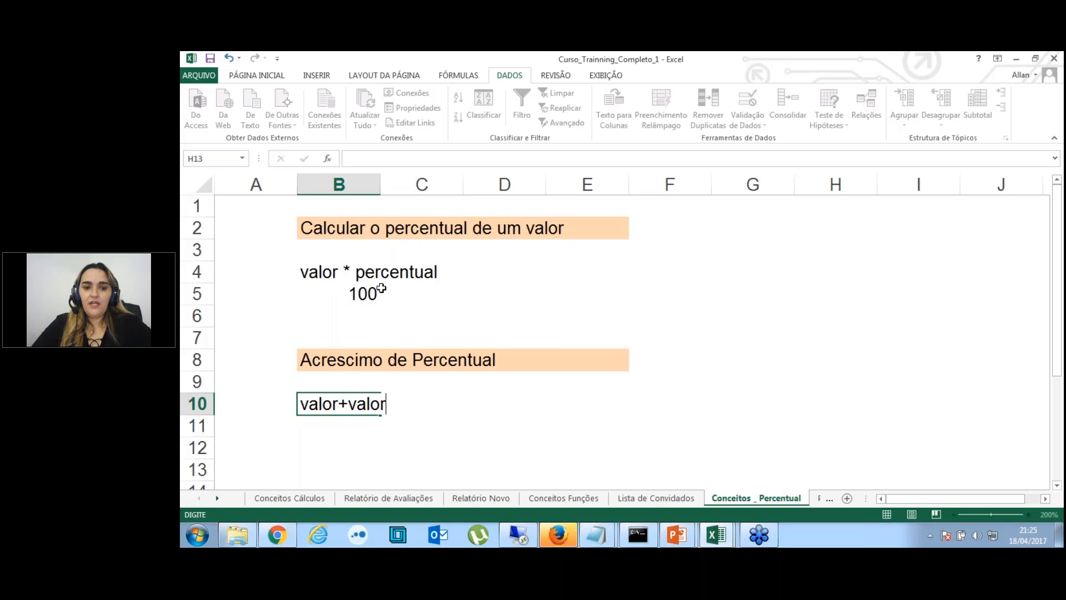
type("*percentu")
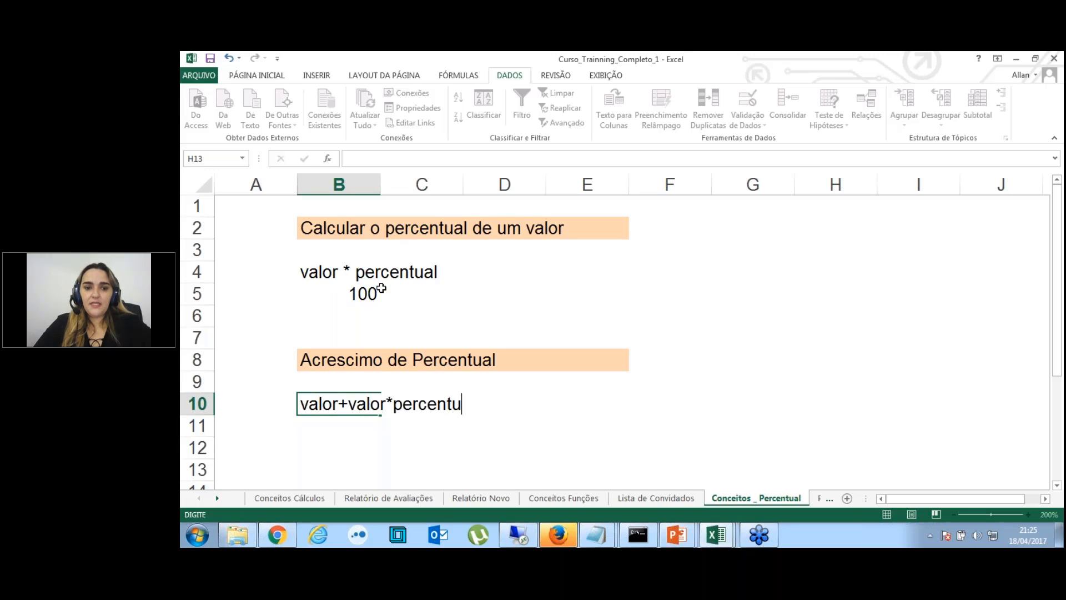
type("al")
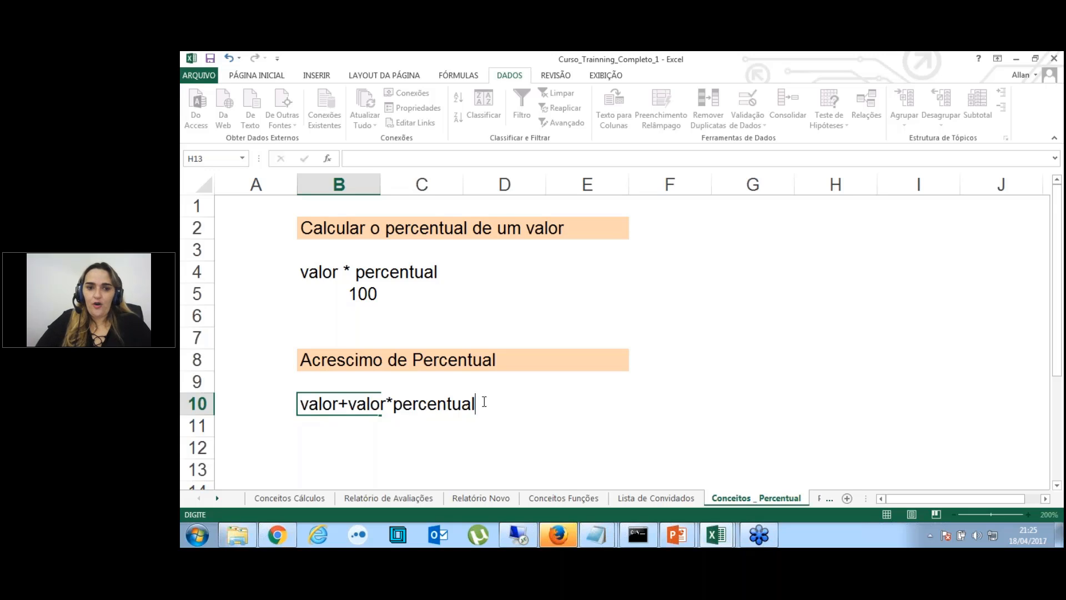
key("Return")
Enter the formula =1000+1000*10% in cell B12 as the percentage increase example.
key("Return")
key("Return")
key("Return")
key("Return")
key("Return")
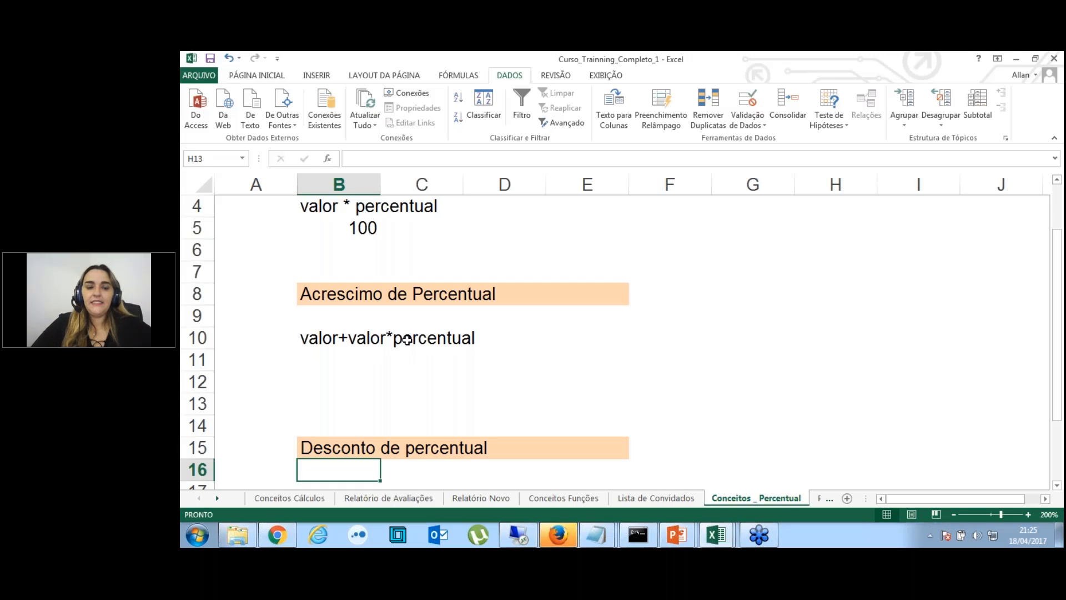
left_click(334, 374)
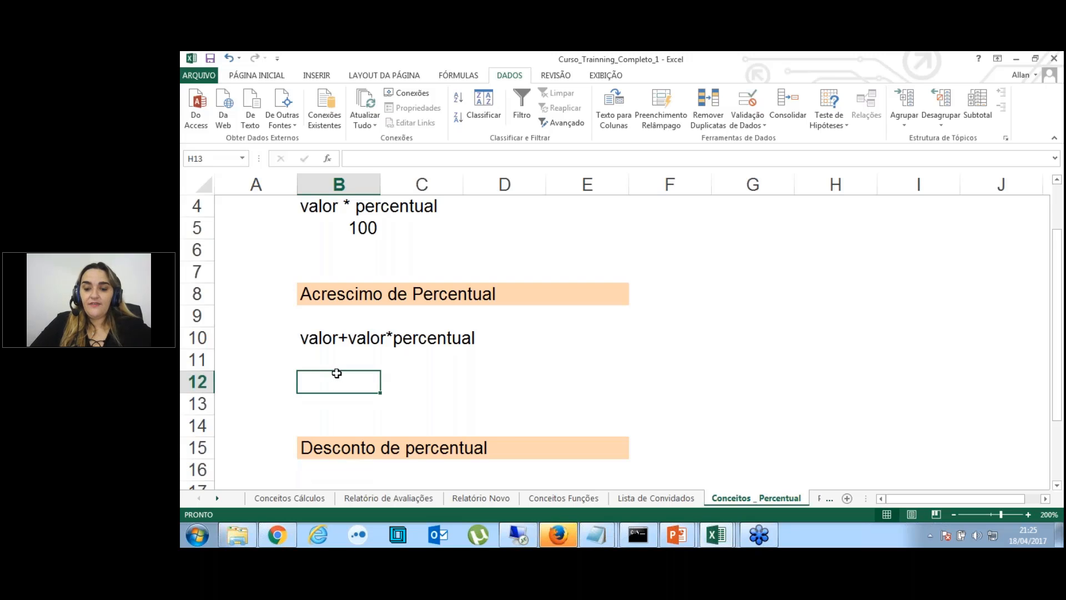
type("=1000")
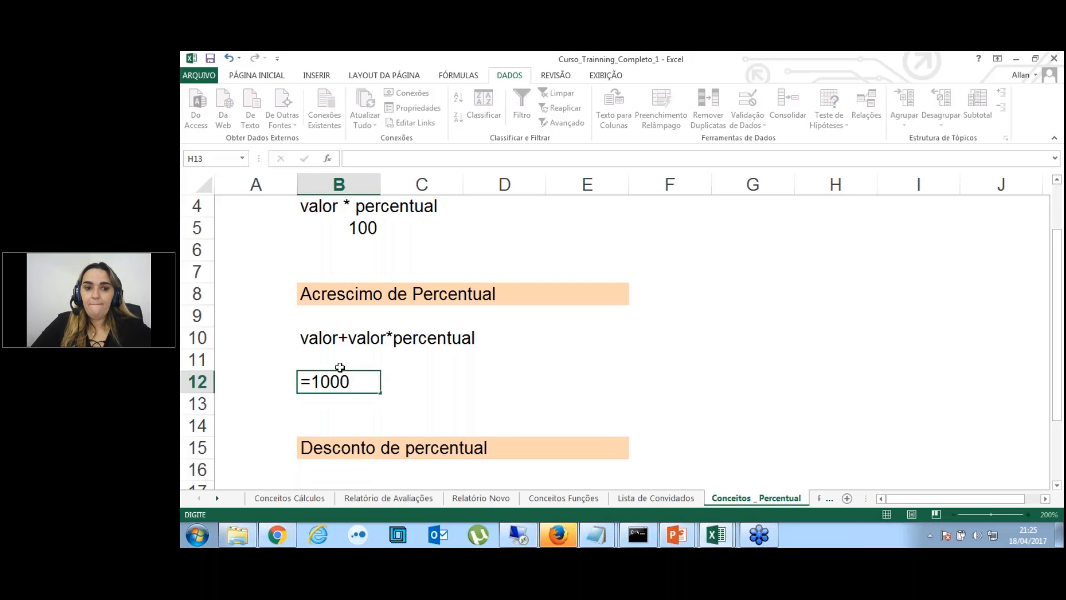
type("+1000")
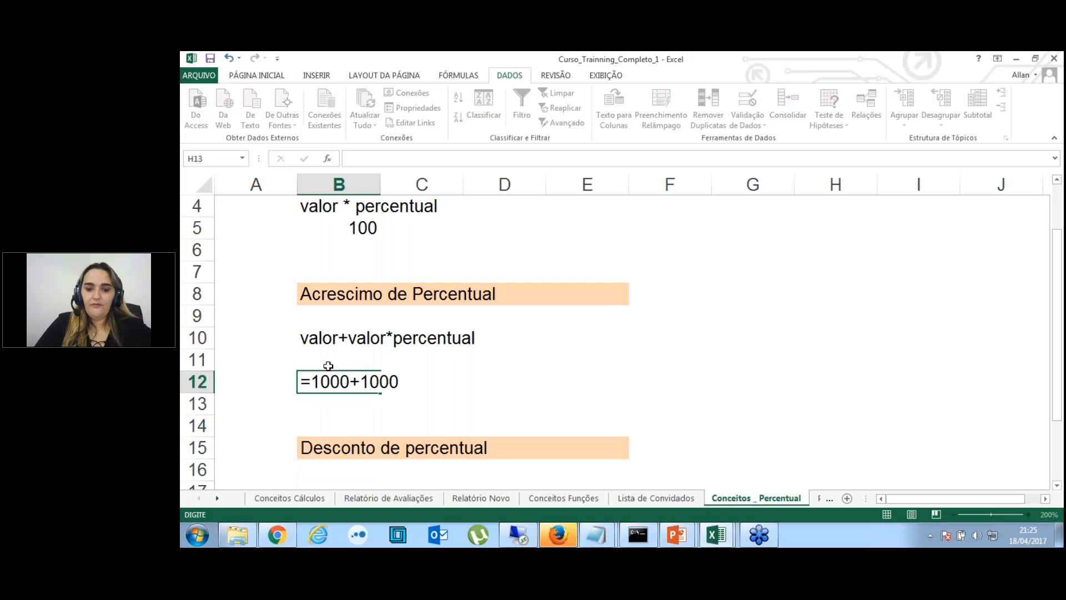
type("*10%")
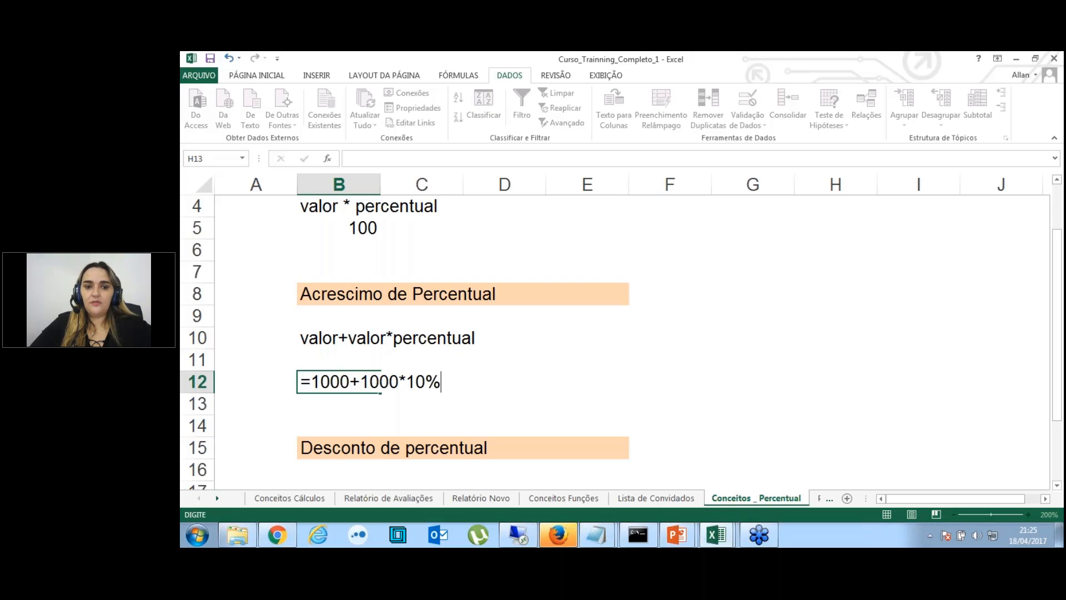
left_click_drag(361, 381, 441, 381)
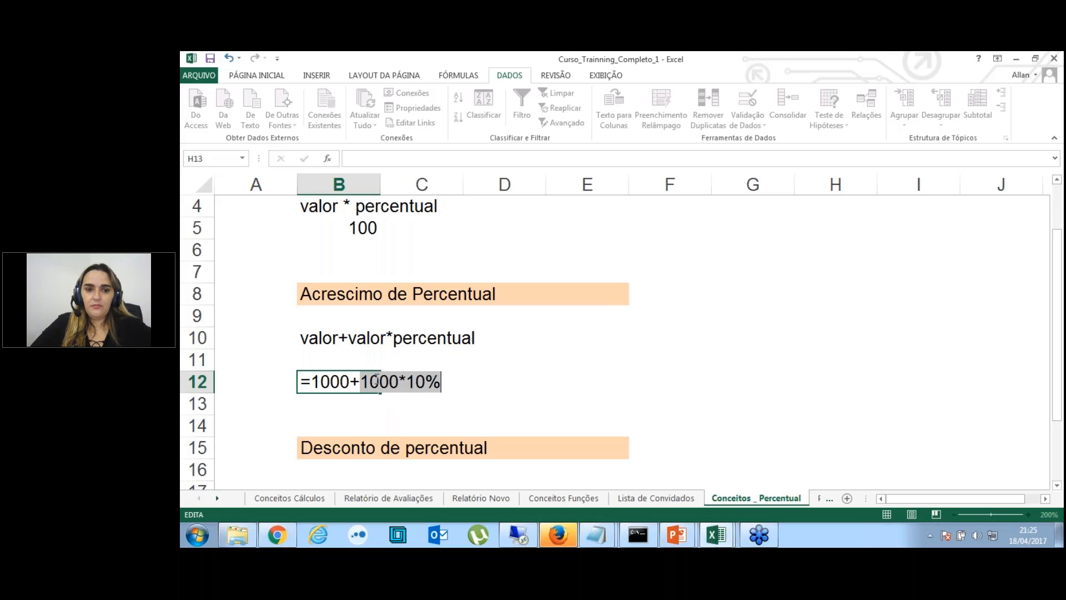
key("Return")
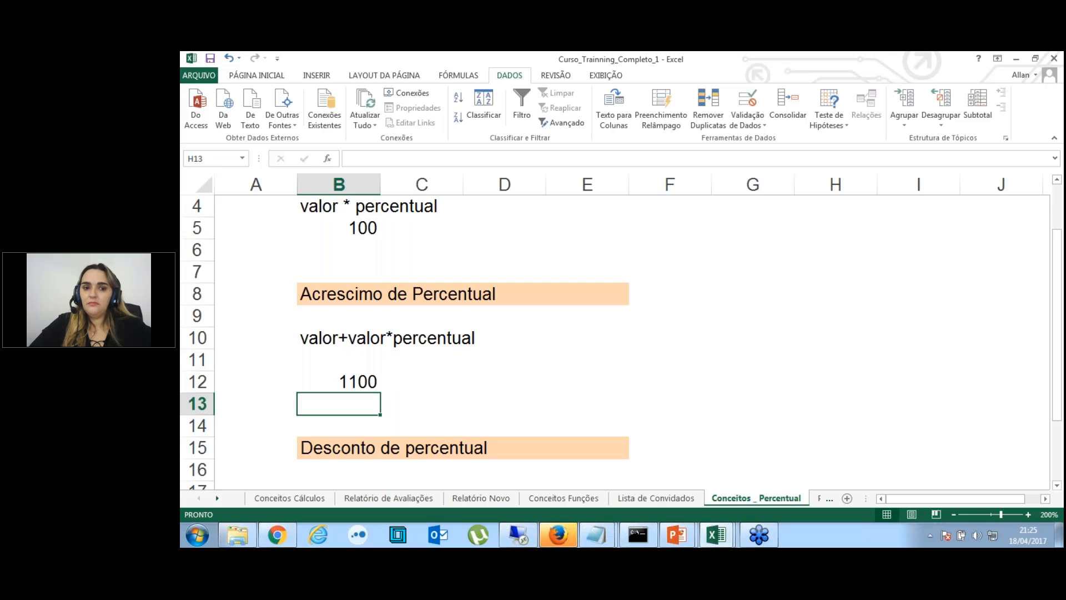
Write the percentage discount rule valor-valor*percentual in cell B17, below the Desconto de percentual heading.
key("Down")
key("Down")
key("Down")
key("Down")
key("Down")
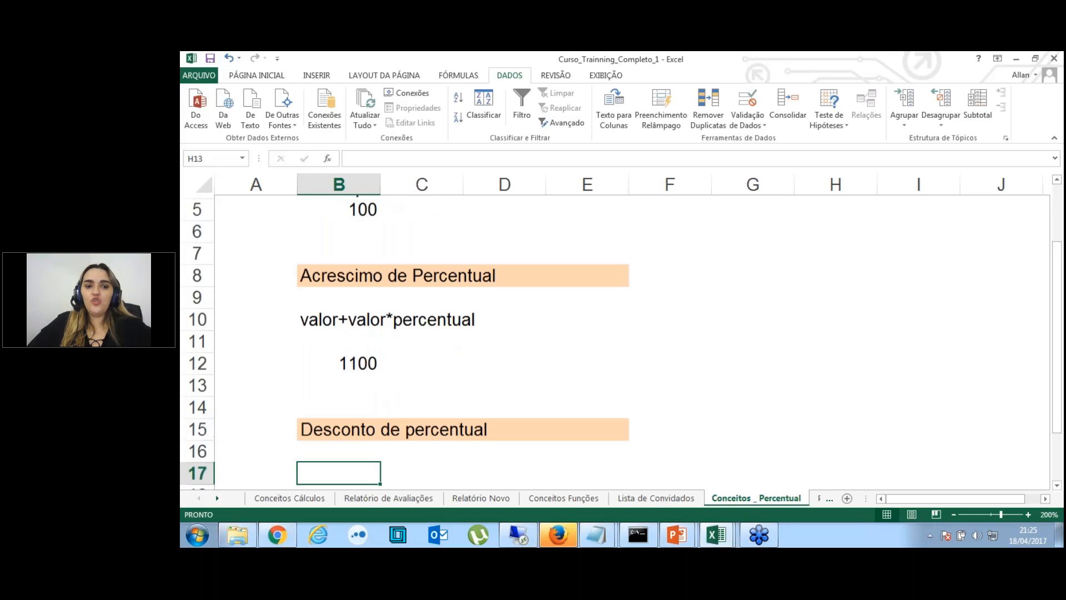
key("Down")
key("Down")
key("Up")
key("Up")
key("Up")
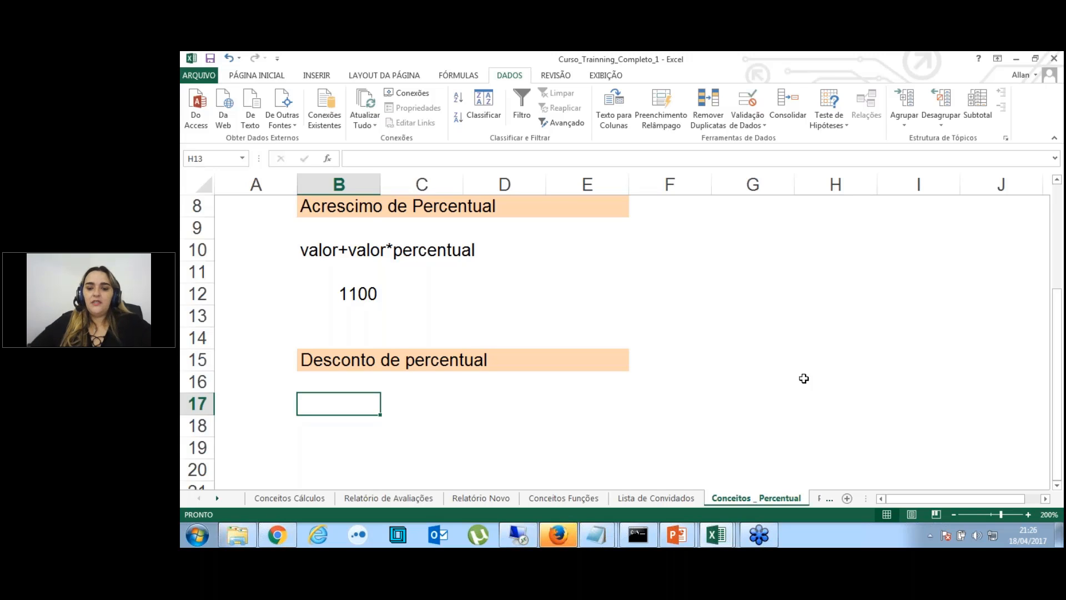
type("vl")
key("BackSpace")
type("a")
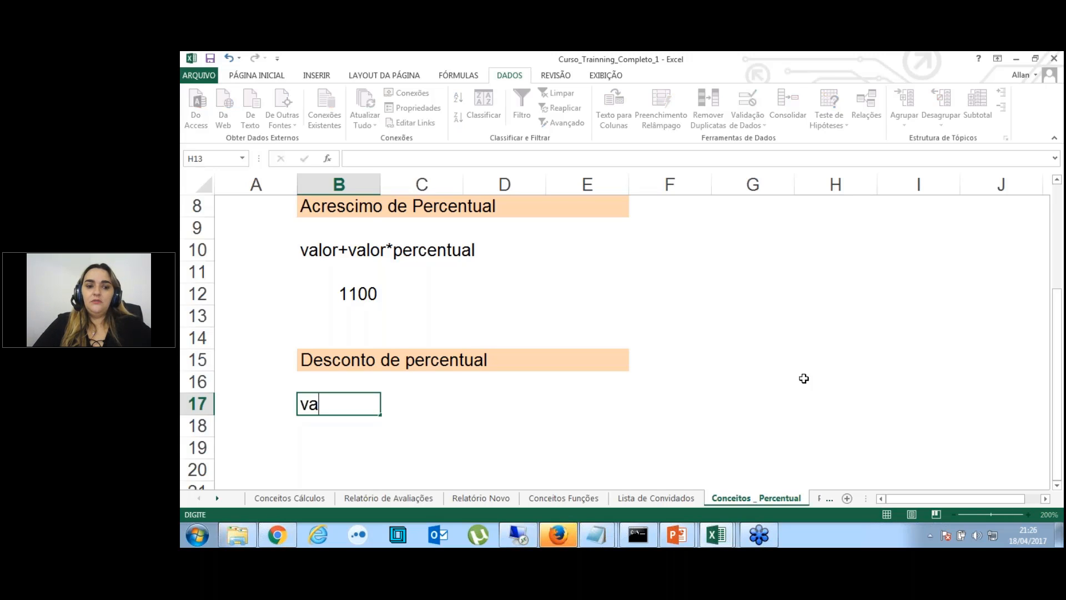
type("lor-valor-")
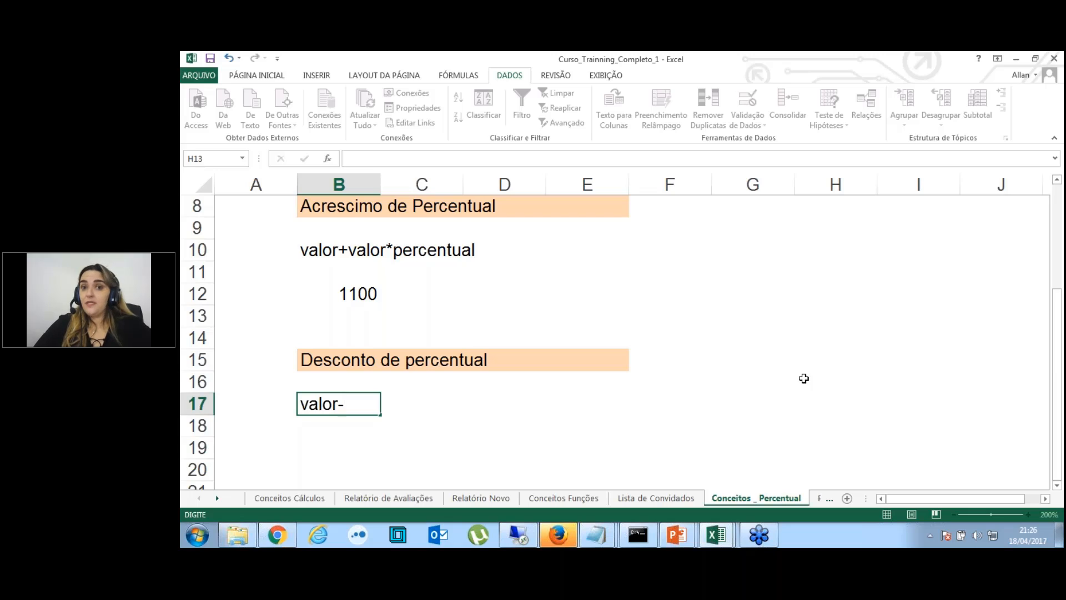
type("valor")
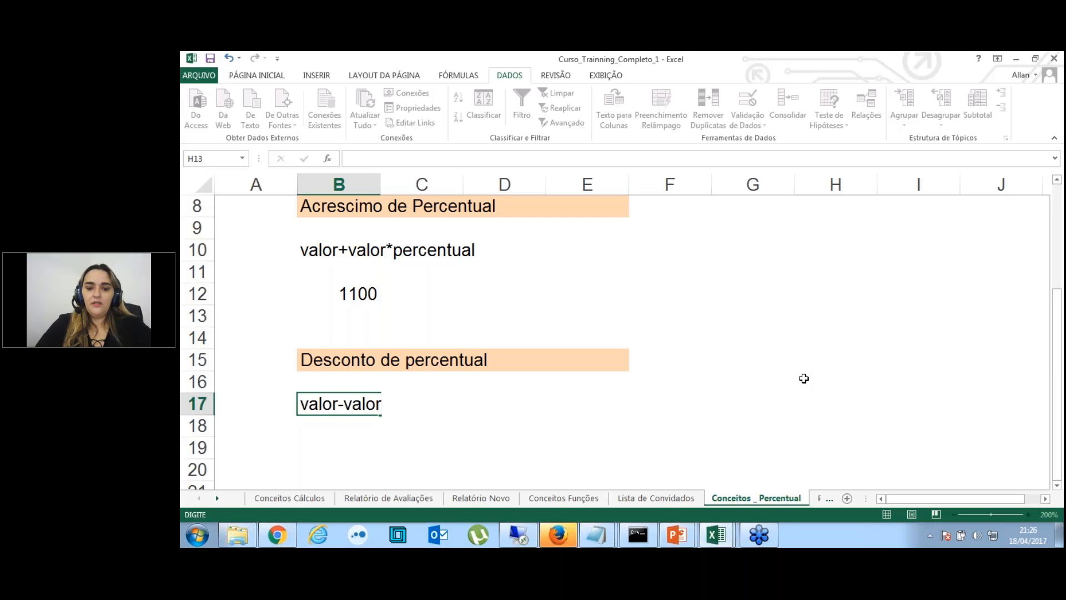
type("*pecetu")
key("BackSpace")
key("BackSpace")
key("BackSpace")
key("BackSpace")
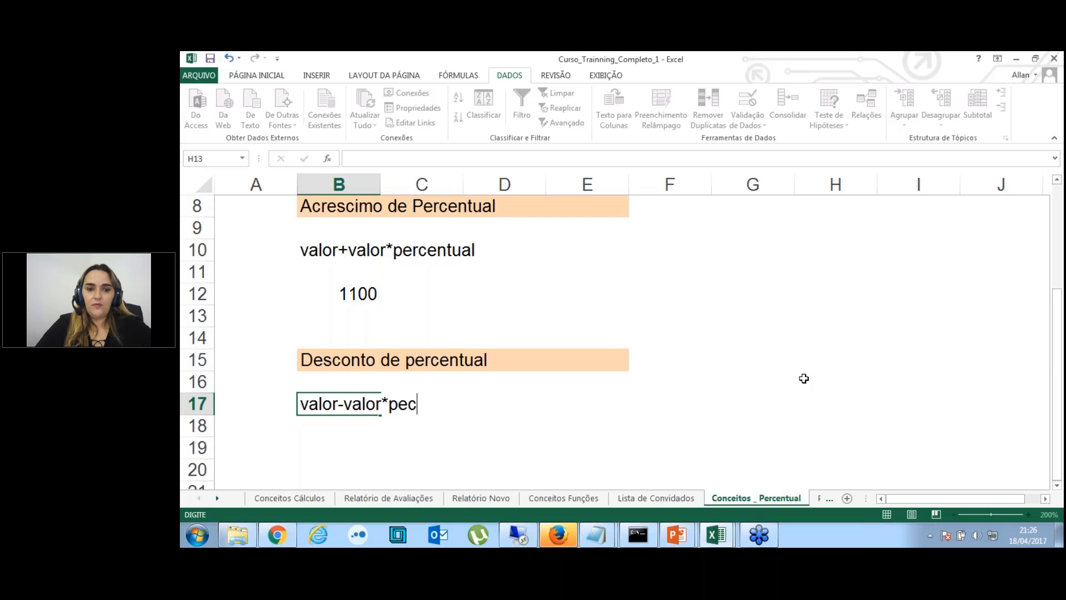
type("rn")
key("BackSpace")
type("centual")
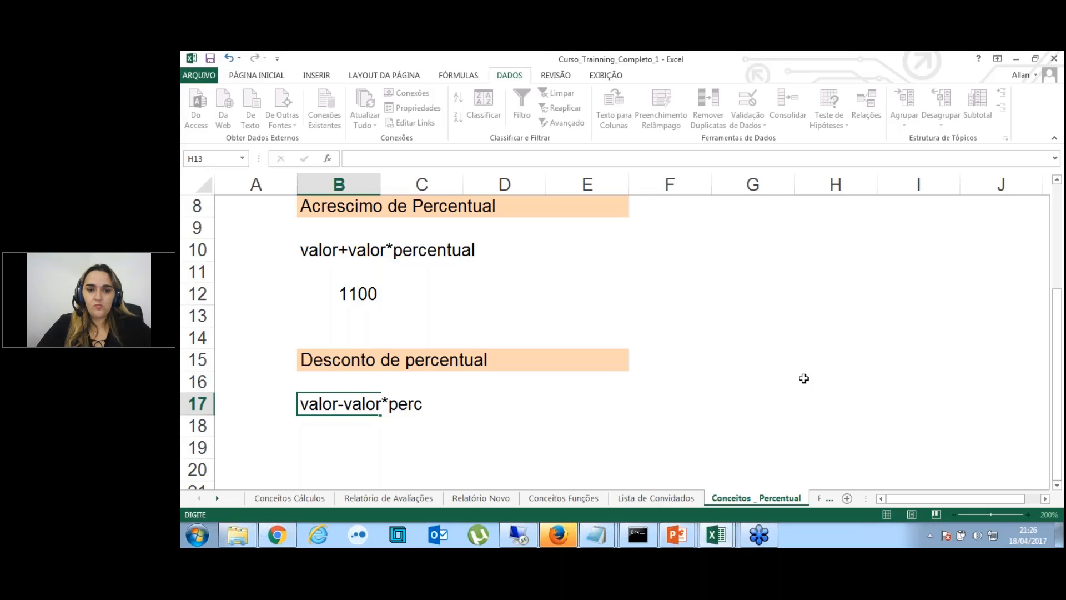
key("Return")
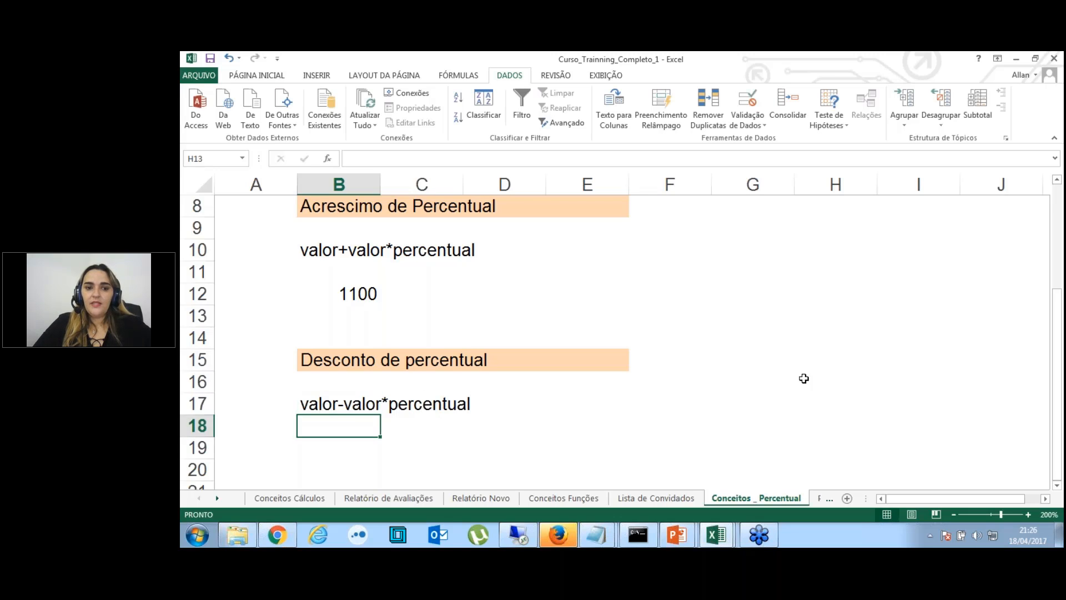
Enter the formula =1000-1000*10% in cell B19 as the percentage discount example.
key("Down")
type("=va")
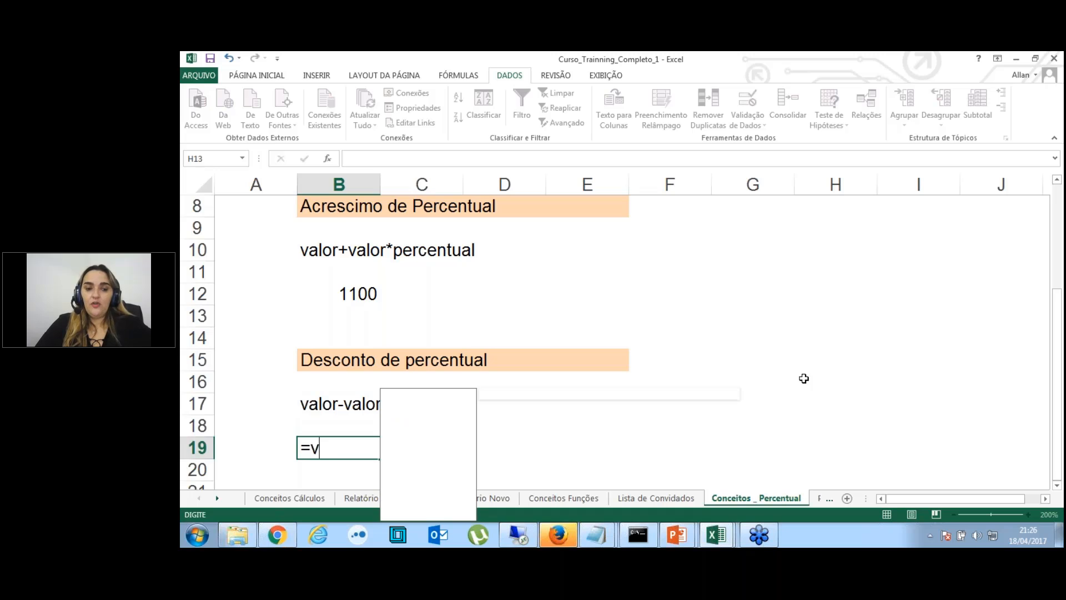
key("BackSpace")
key("BackSpace")
type("1000-")
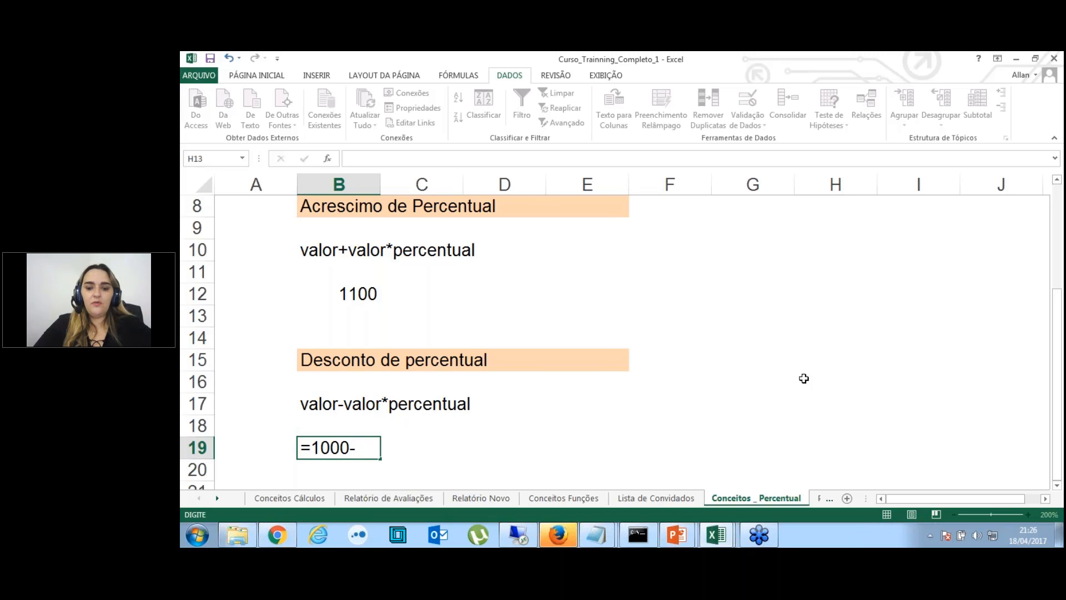
type("1000*")
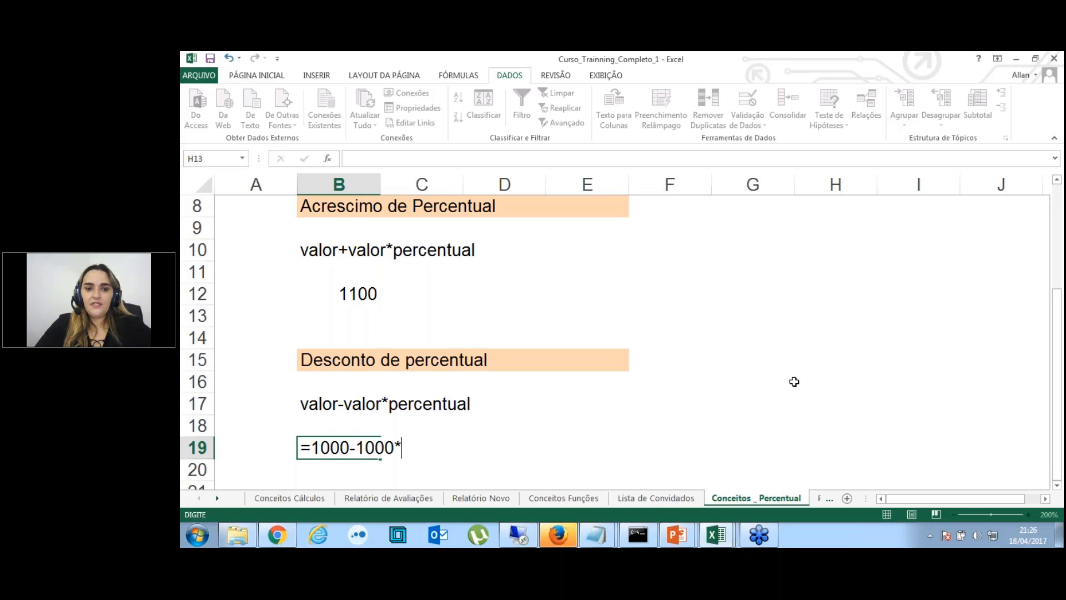
type("10%")
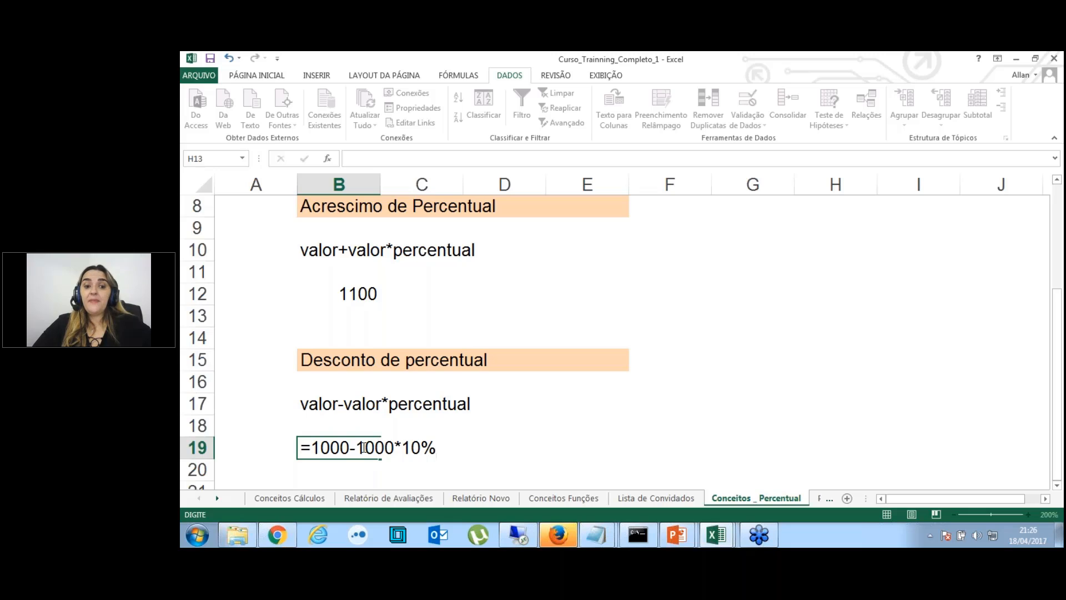
left_click_drag(364, 447, 422, 450)
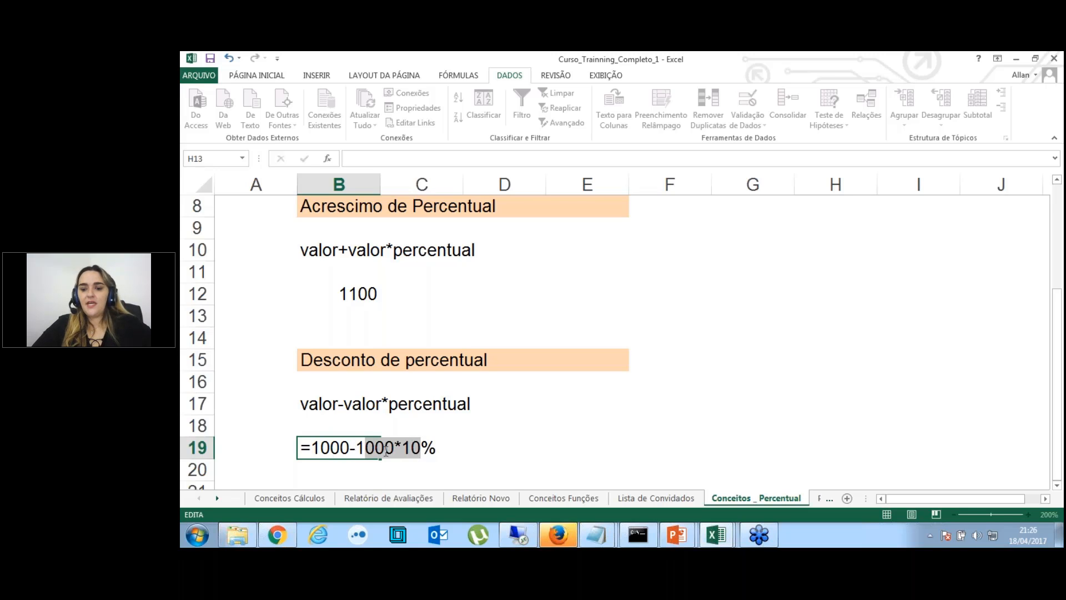
key("Return")
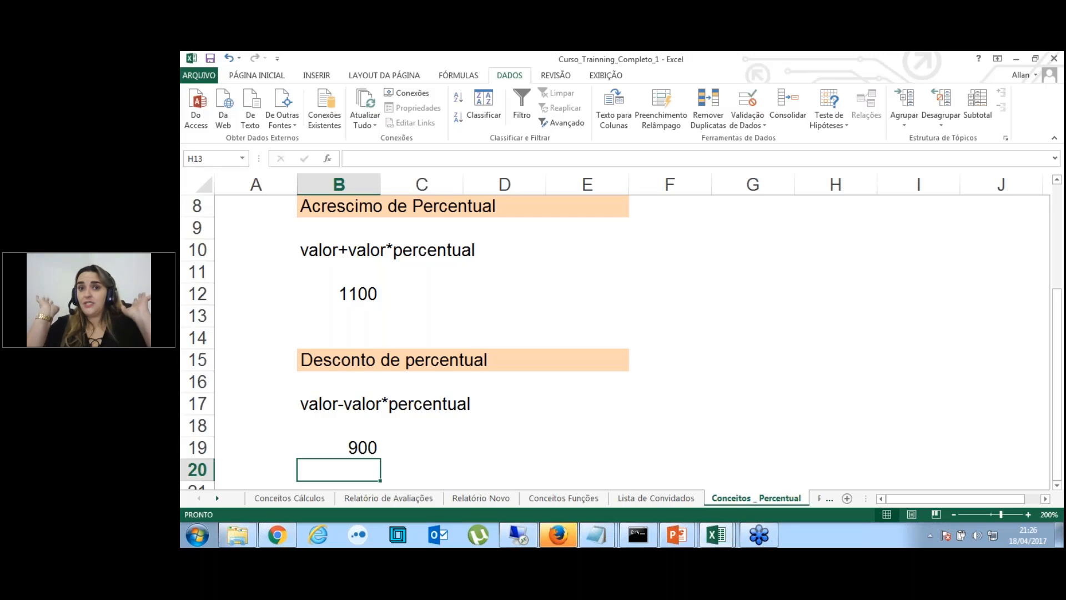
Review the percentage rules and examples from the discount section back up to the start of the Conceitos _ Percentual sheet.
key("Up")
key("Up")
key("Up")
key("Up")
key("Up")
key("Up")
key("Up")
key("Up")
key("Up")
key("Up")
key("Up")
key("Up")
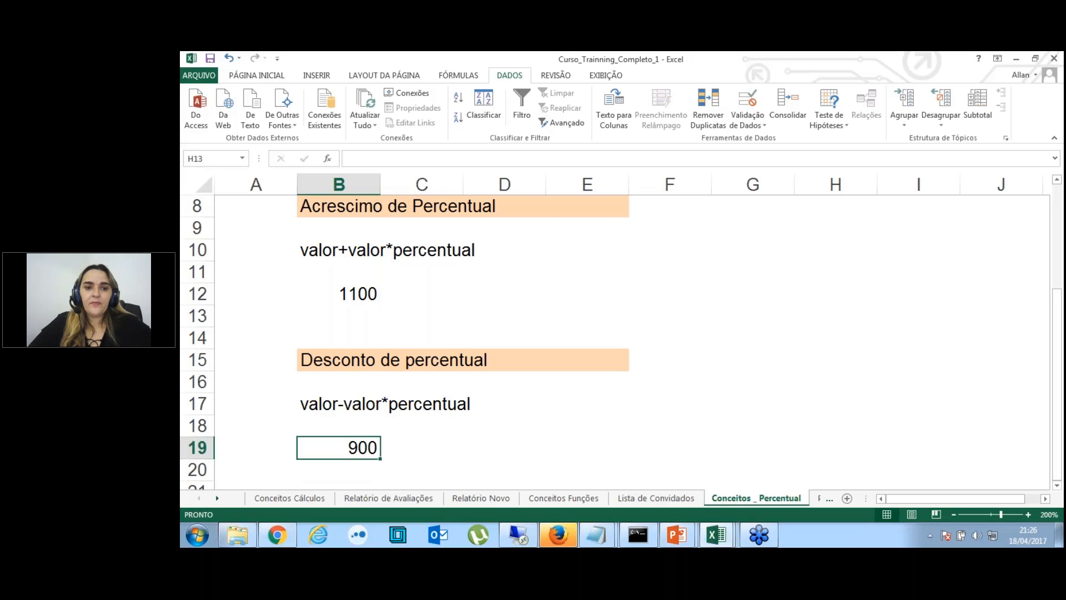
key("Up")
key("Up")
key("Up")
key("Up")
key("Up")
key("Up")
key("Up")
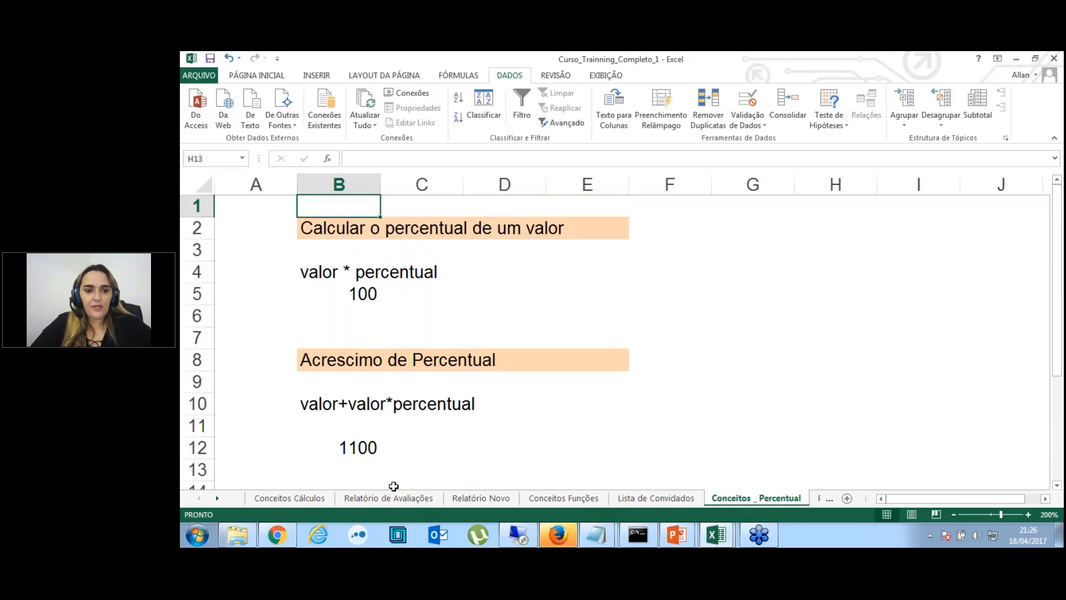
Open the Percentual 1 exercise sheet.
left_click(217, 498)
left_click(217, 498)
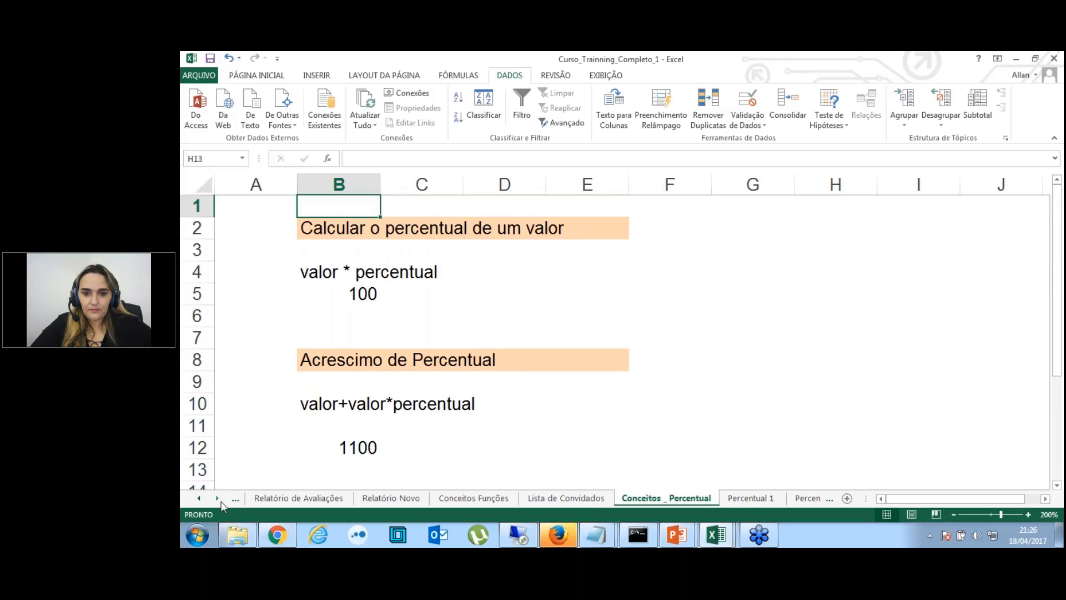
left_click(218, 498)
left_click(217, 498)
left_click(565, 498)
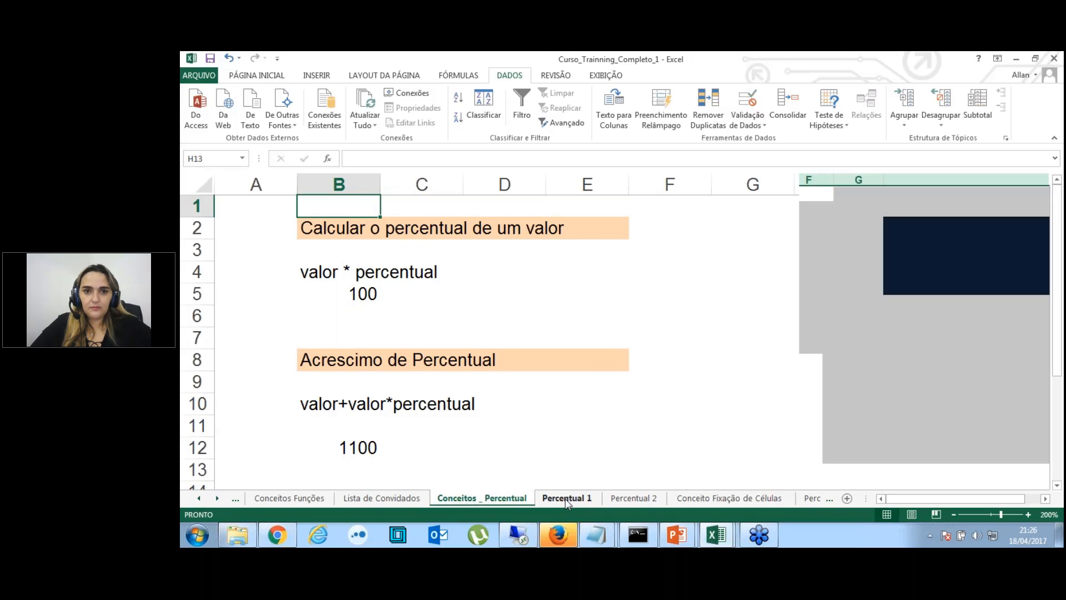
Look through the Vendedor list down to its last row and back, and examine the first Valor Vendido entries.
left_click(468, 234)
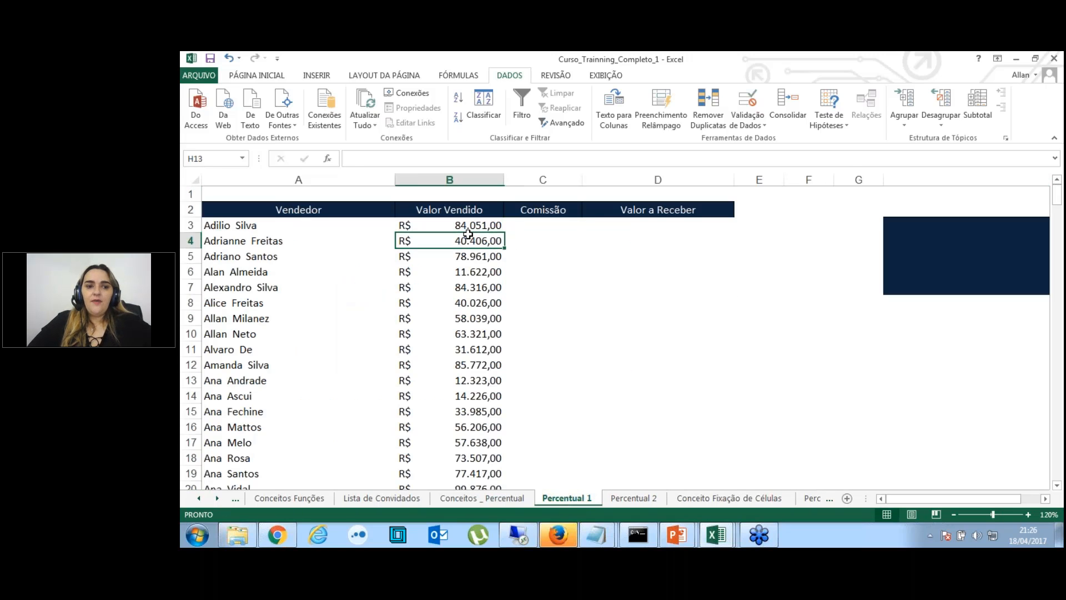
key("Left")
key("Down")
key("Down")
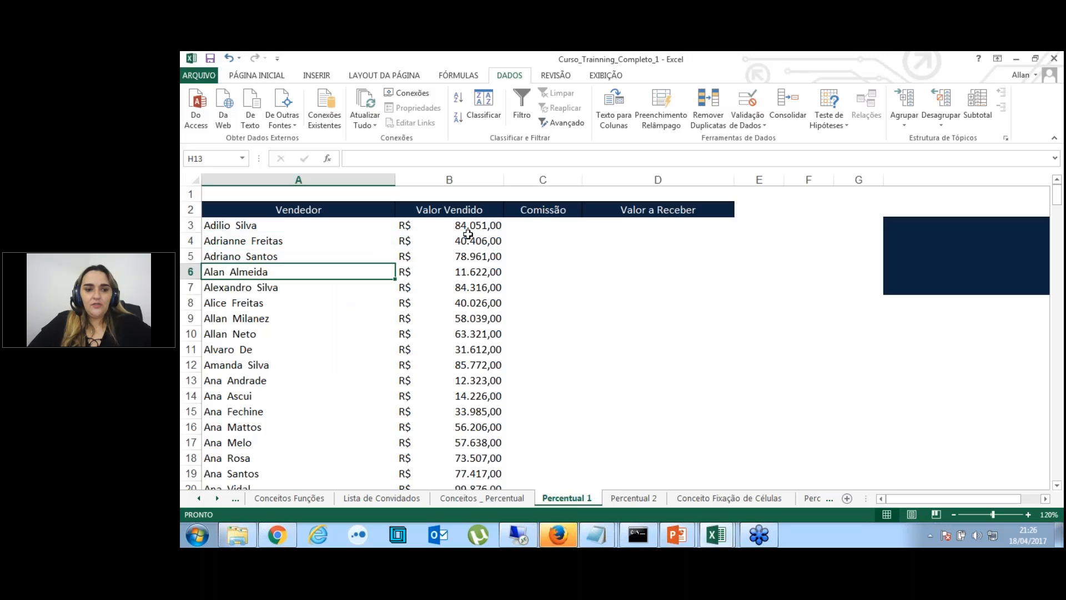
key("ctrl+Down")
key("Down")
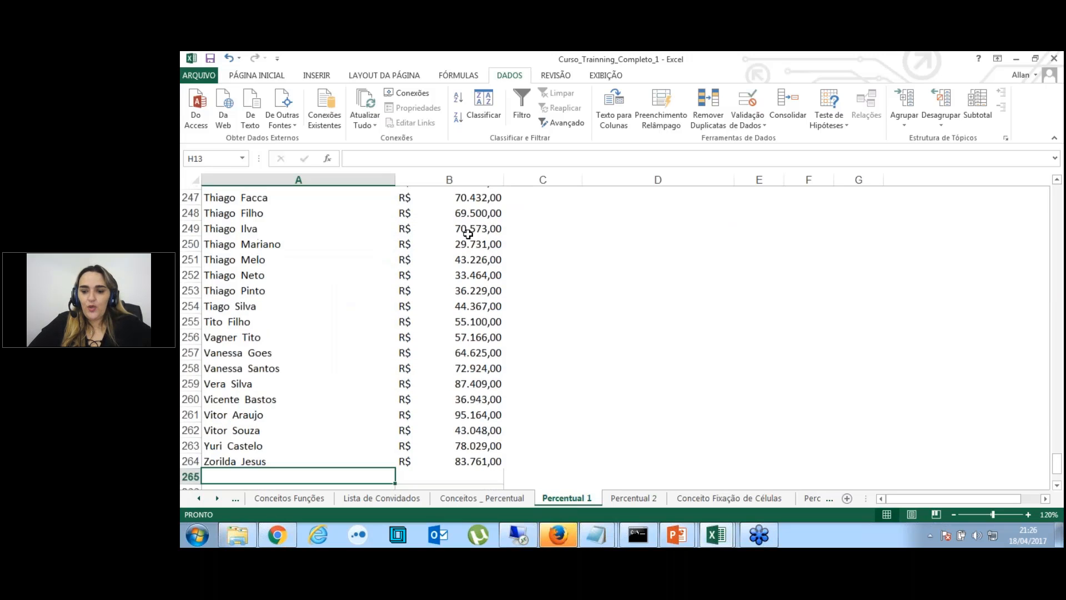
key("Up")
key("Up")
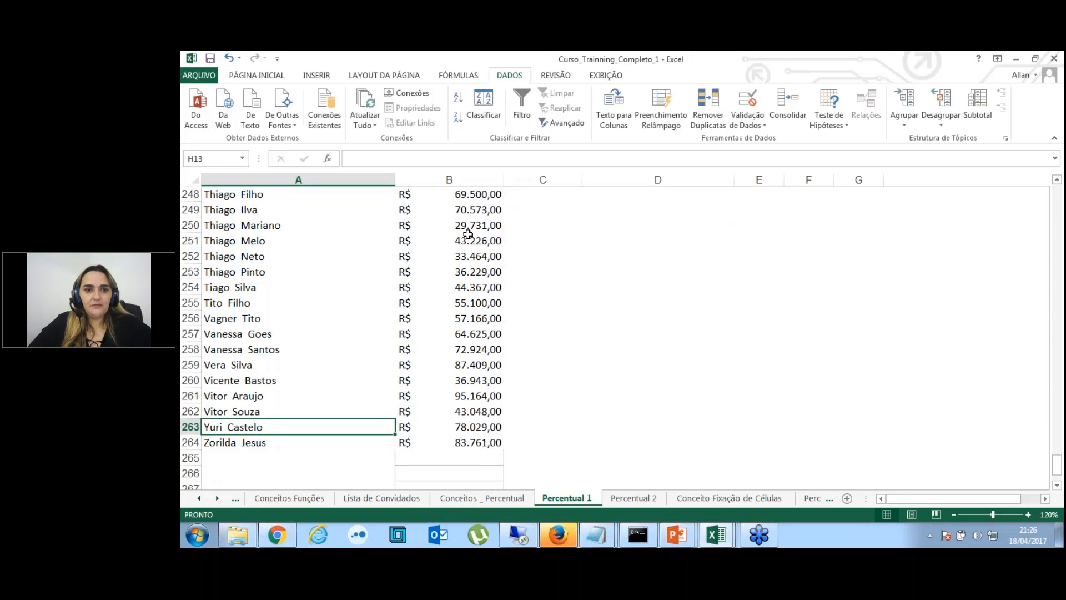
key("ctrl+Up")
key("Down")
key("Down")
key("Down")
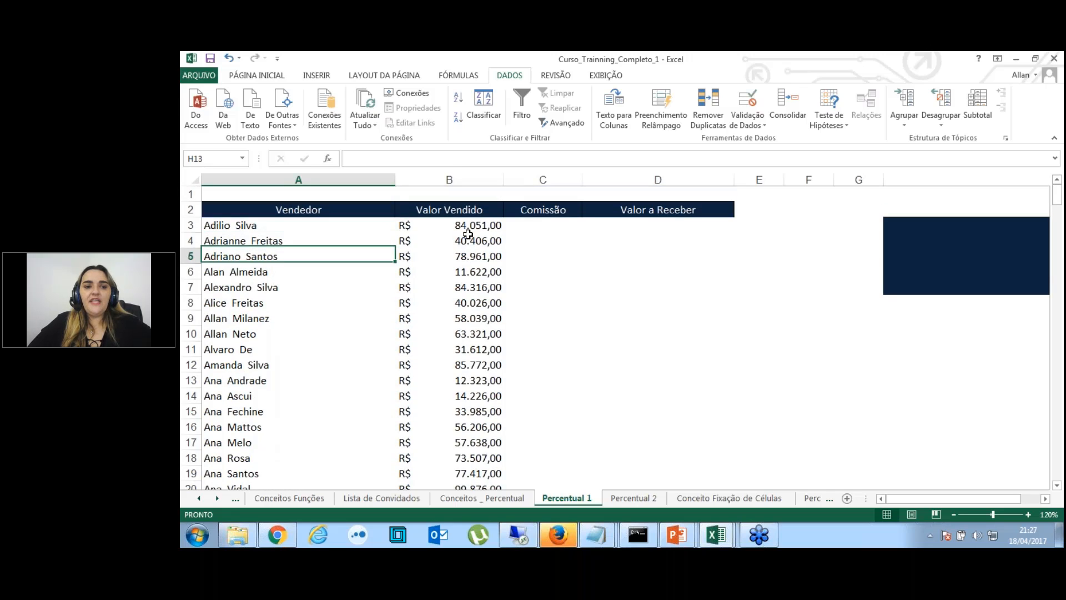
key("Up")
key("Up")
key("Right")
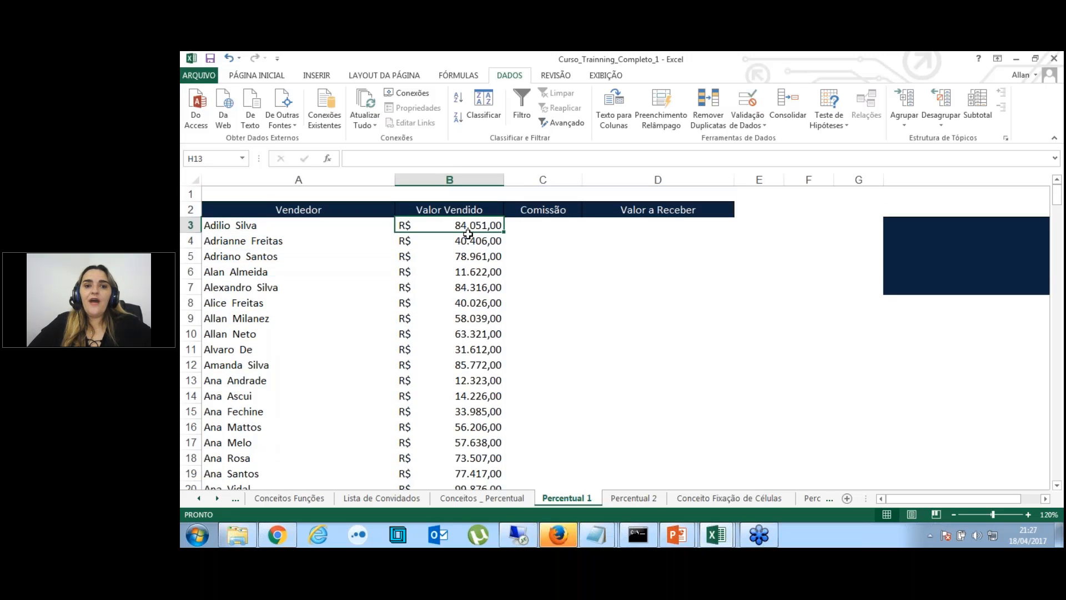
key("Down")
key("Down")
key("Up")
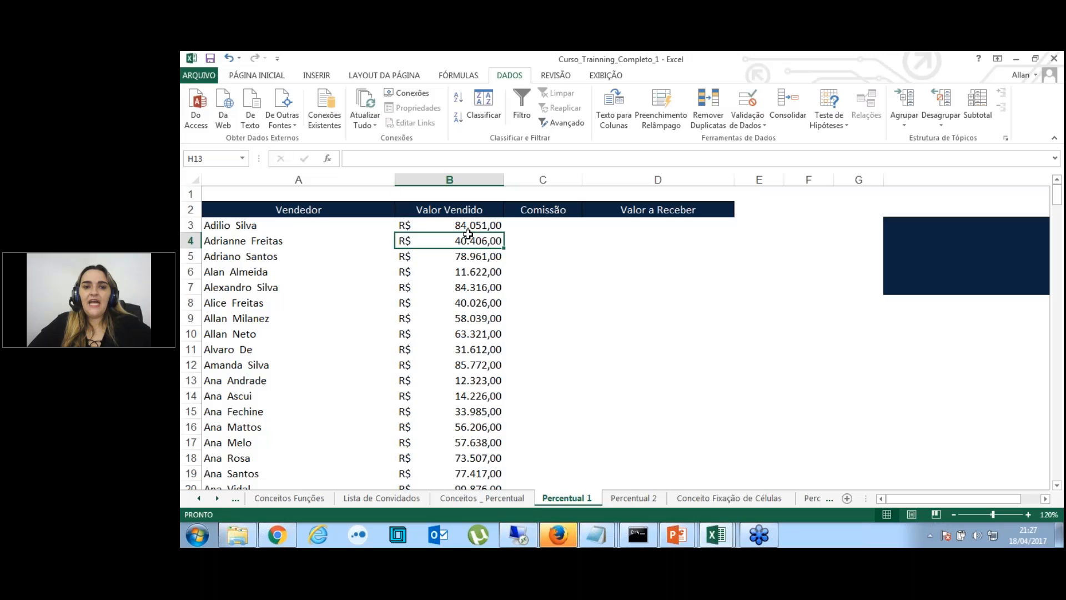
Enter a 10% commission in cell C3 and fill it down the Comissão column for all sellers.
key("Right")
key("Up")
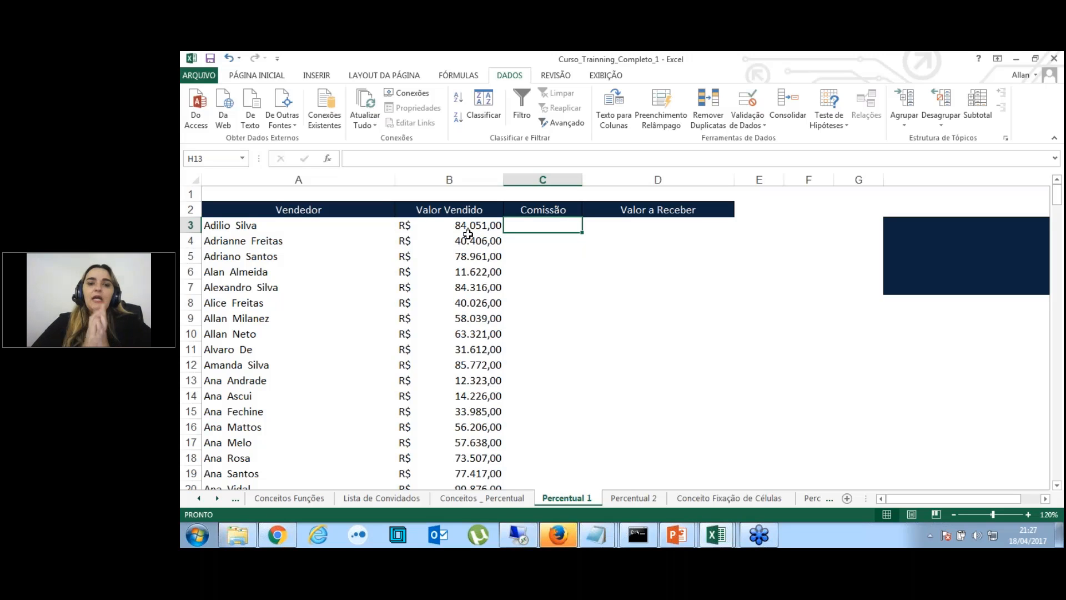
type("10%")
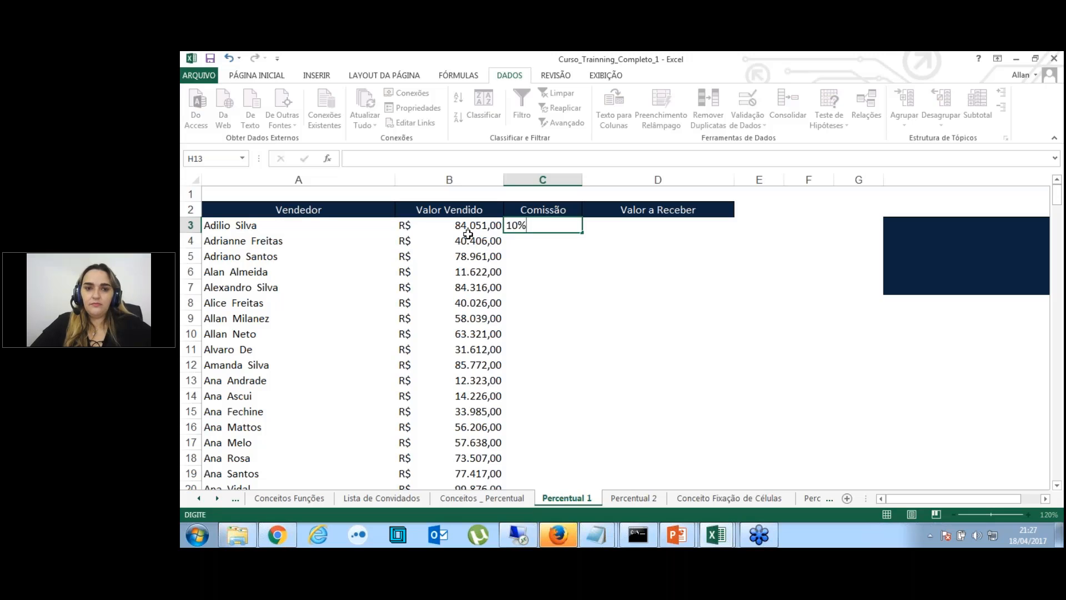
key("Return")
left_click(566, 224)
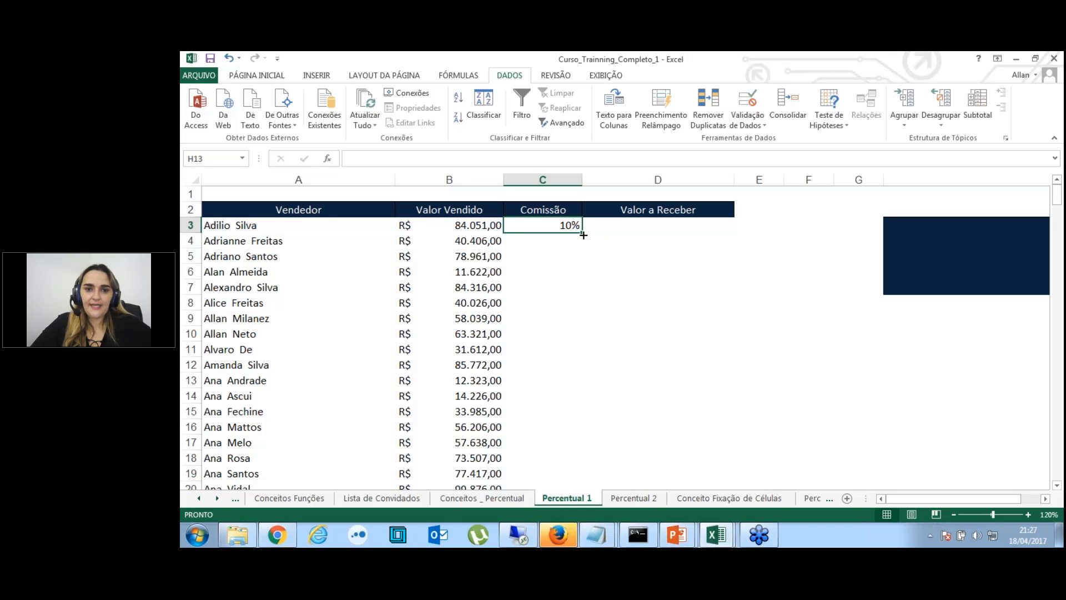
double_click(583, 235)
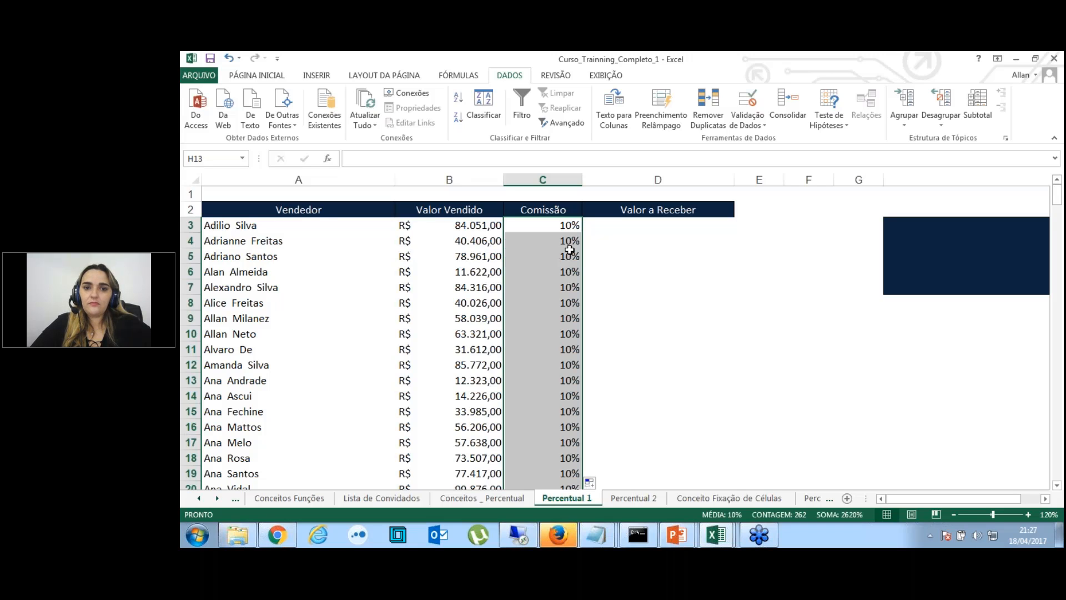
left_click(633, 227)
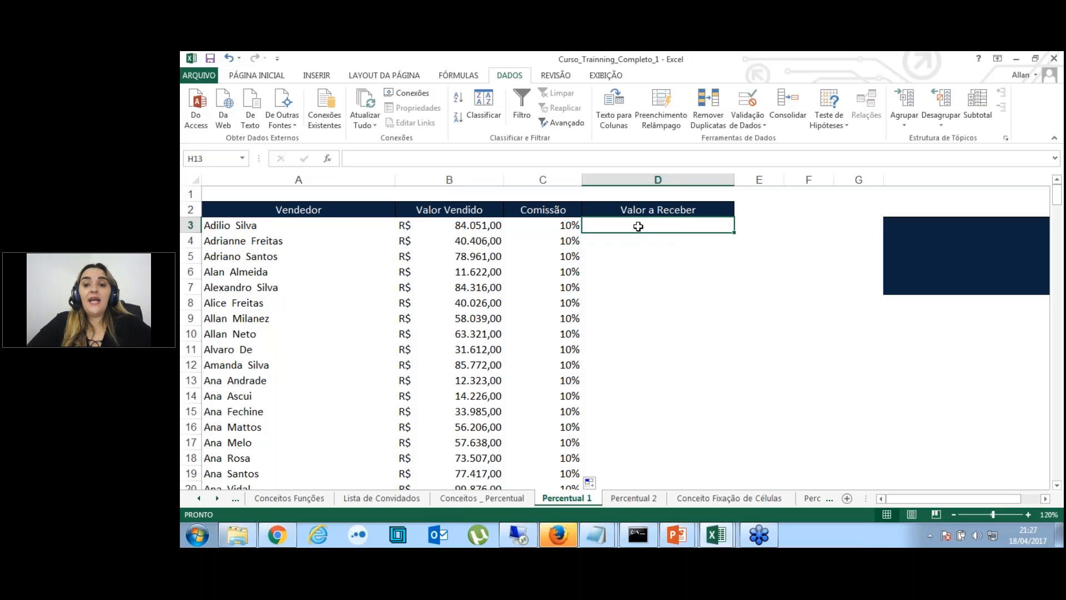
left_click(648, 246)
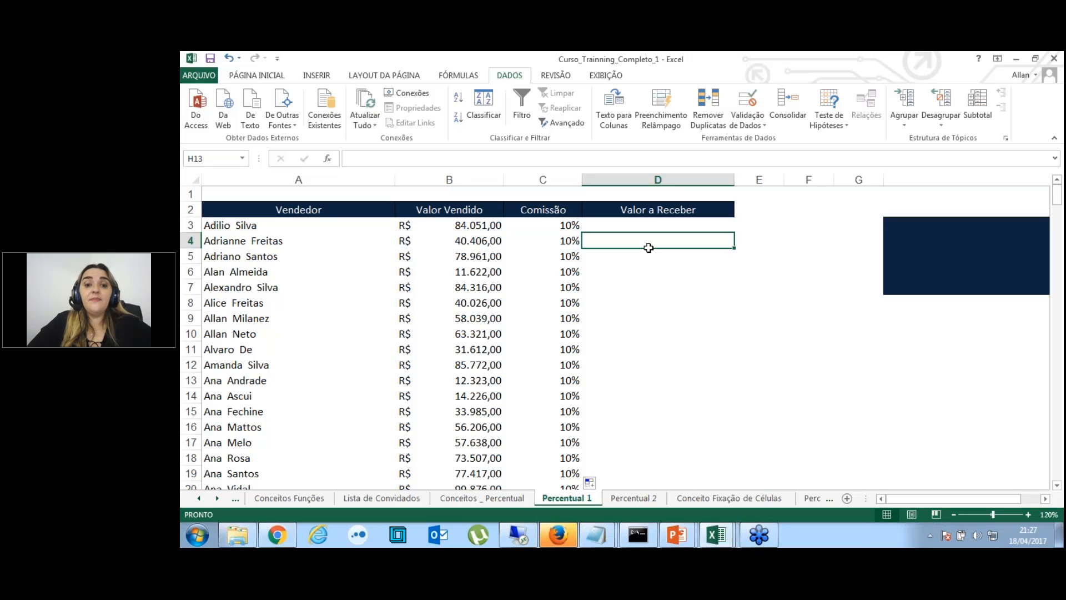
key("Up")
key("Left")
key("Left")
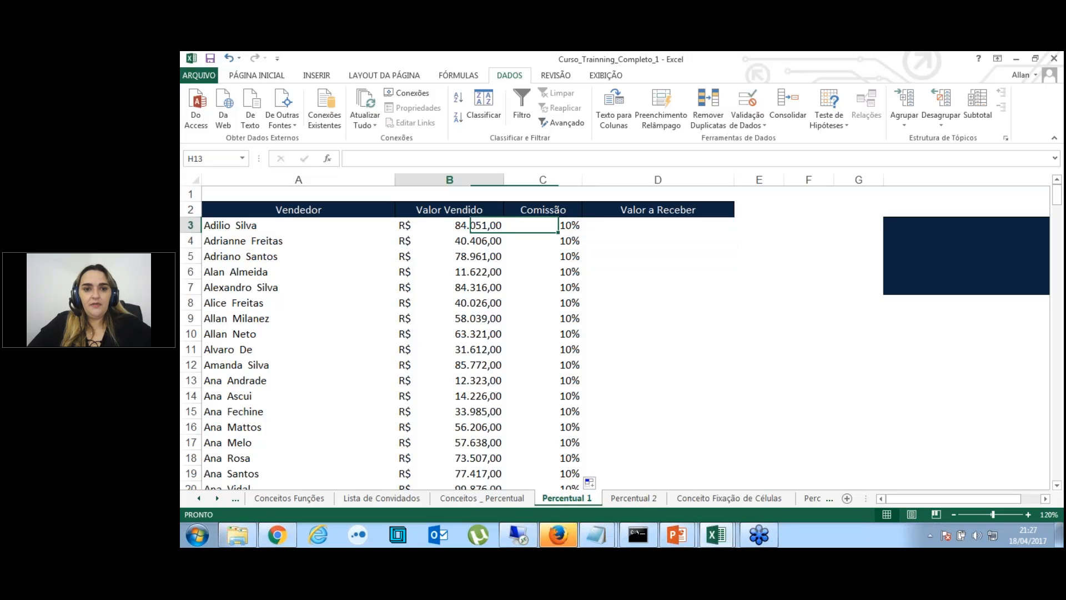
key("Right")
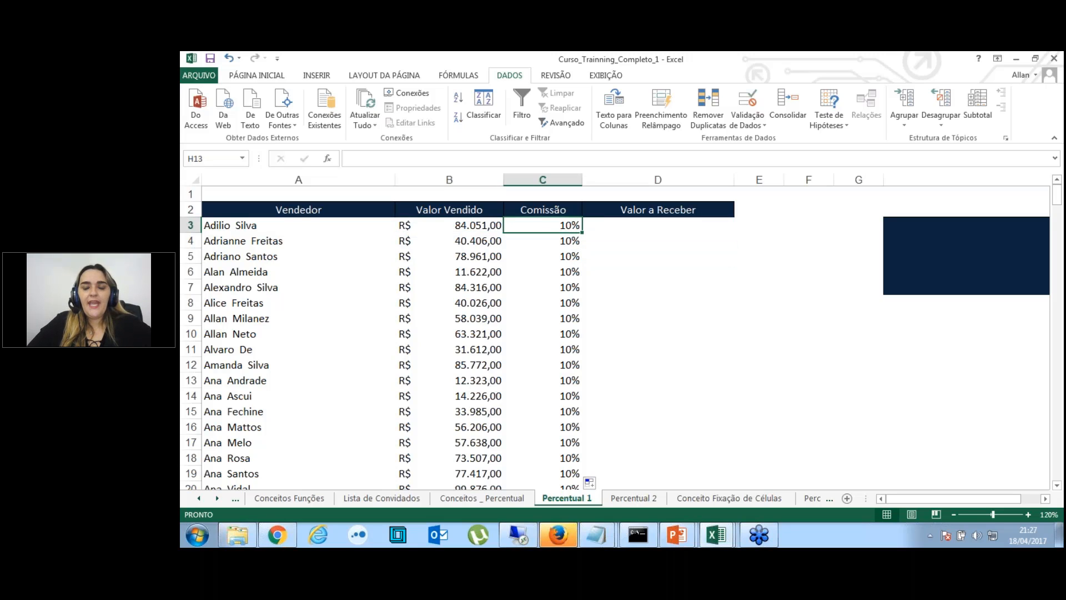
Write the task note "Calcular o valor de comissão para cada vendedor" in the dark blue merged block at H3:H7.
key("Right")
key("Right")
key("Right")
key("Right")
key("Right")
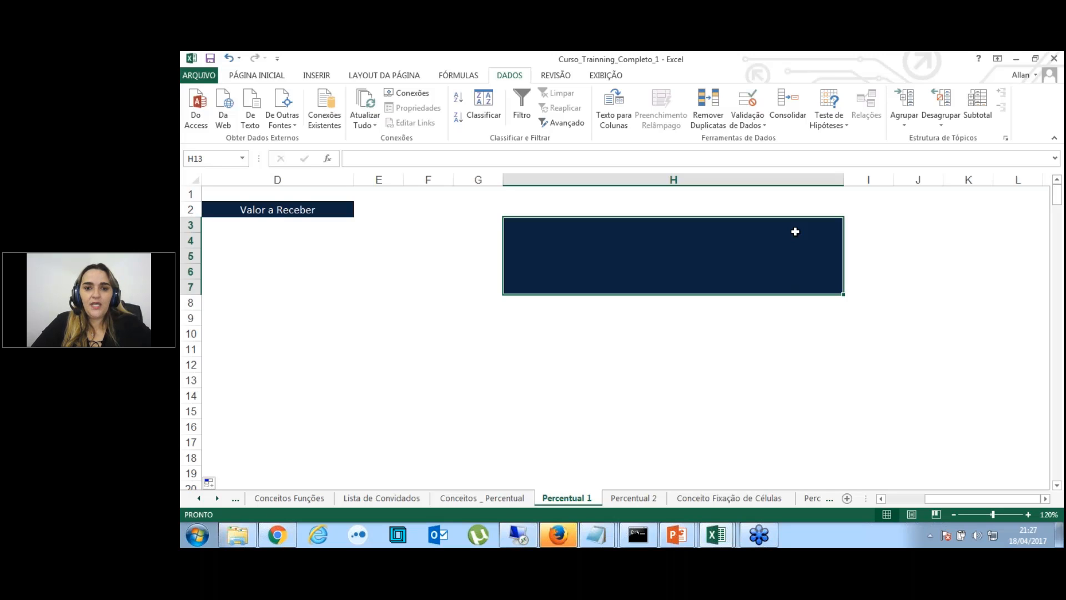
type("Calcula")
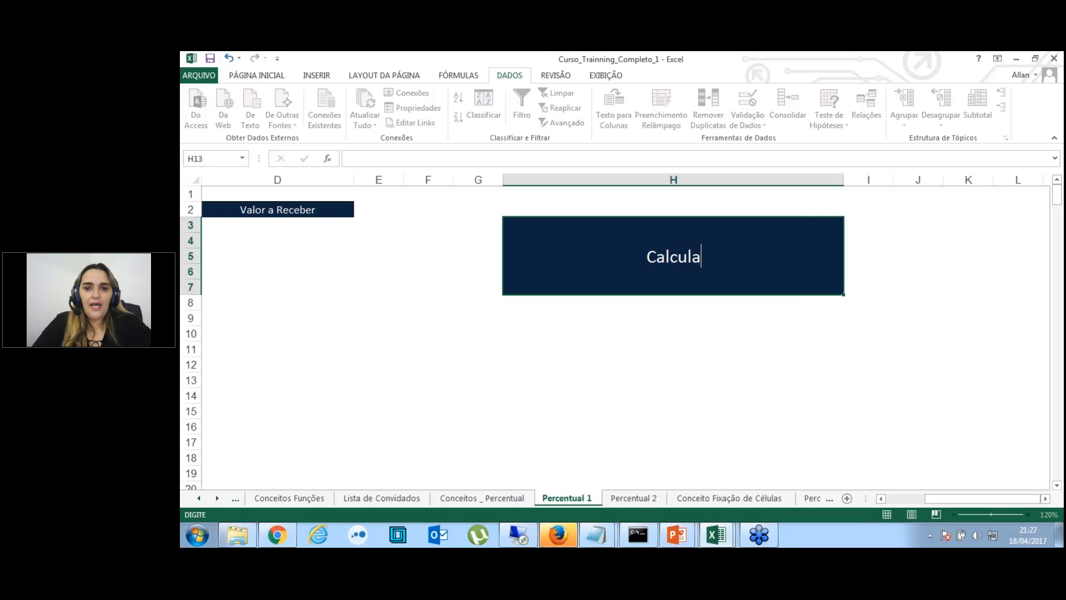
type("r o valor de cois")
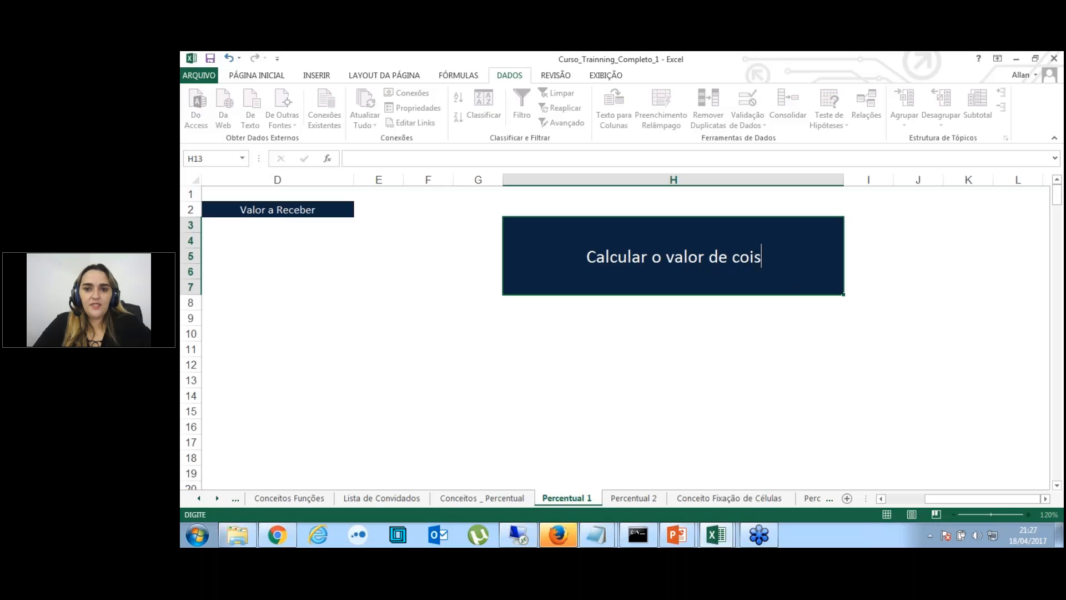
key("BackSpace")
key("BackSpace")
type("miss")
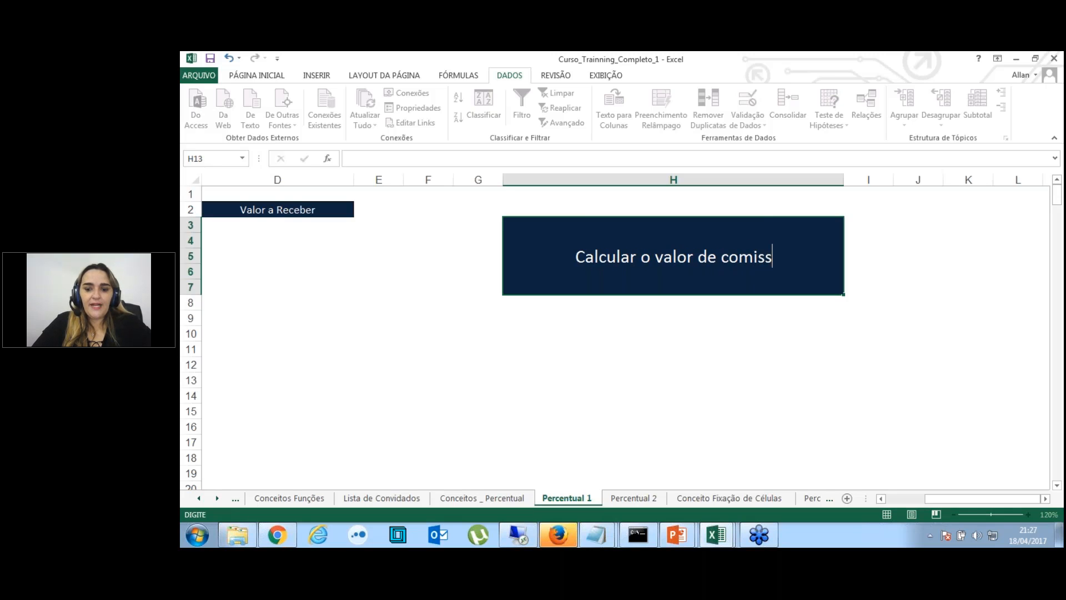
type("ão ")
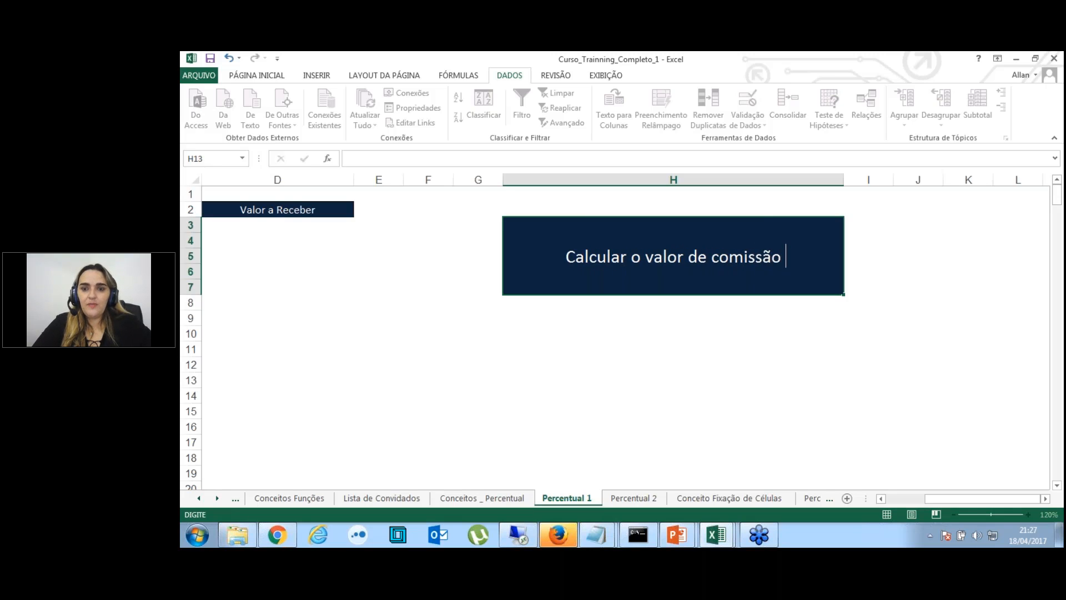
type("para ")
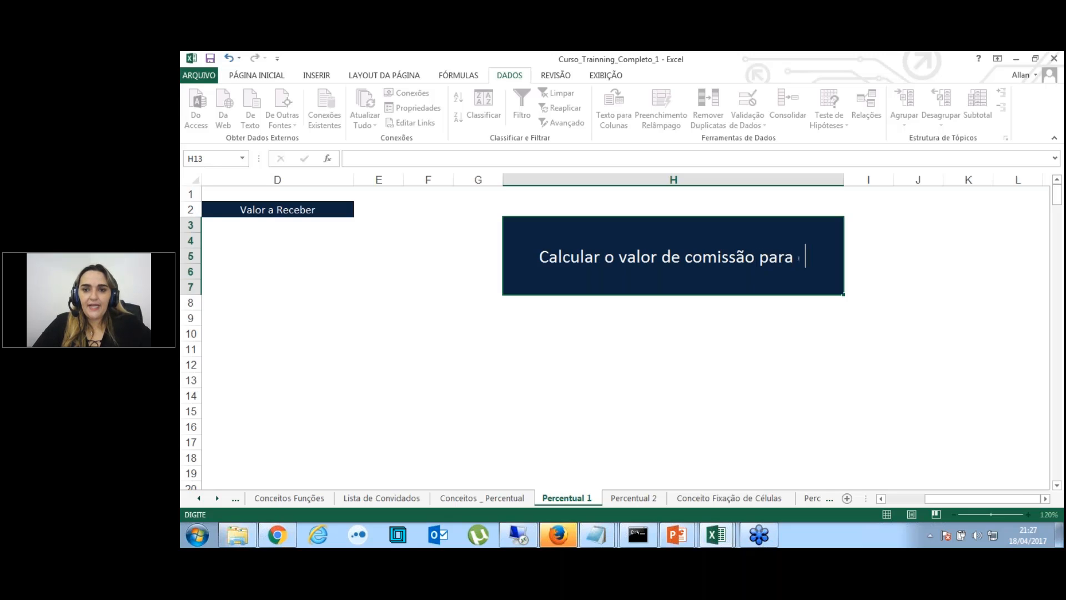
type("cada vendedor")
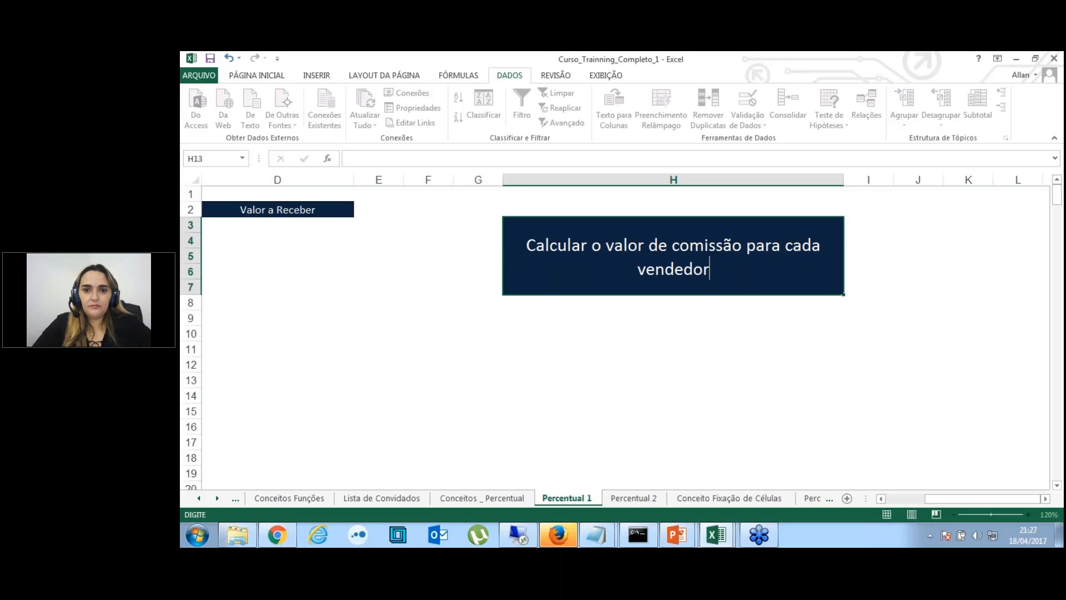
left_click(468, 271)
Enter the formula =B3*C3 in cell D3 to calculate the first seller's Valor a Receber.
key("Left")
key("Left")
key("Left")
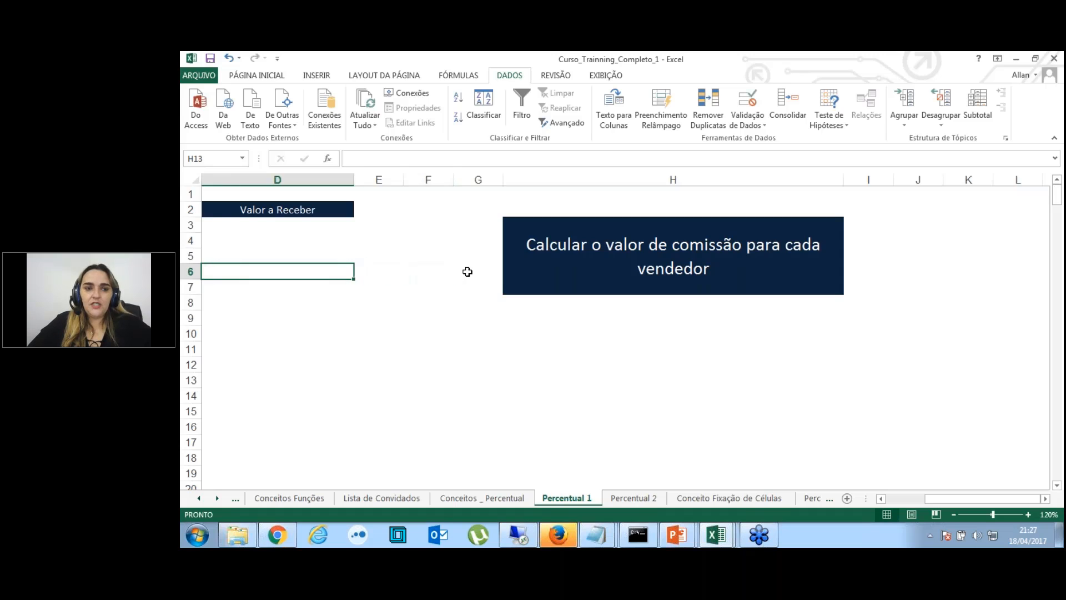
key("Left")
key("Up")
key("Up")
key("Up")
key("Right")
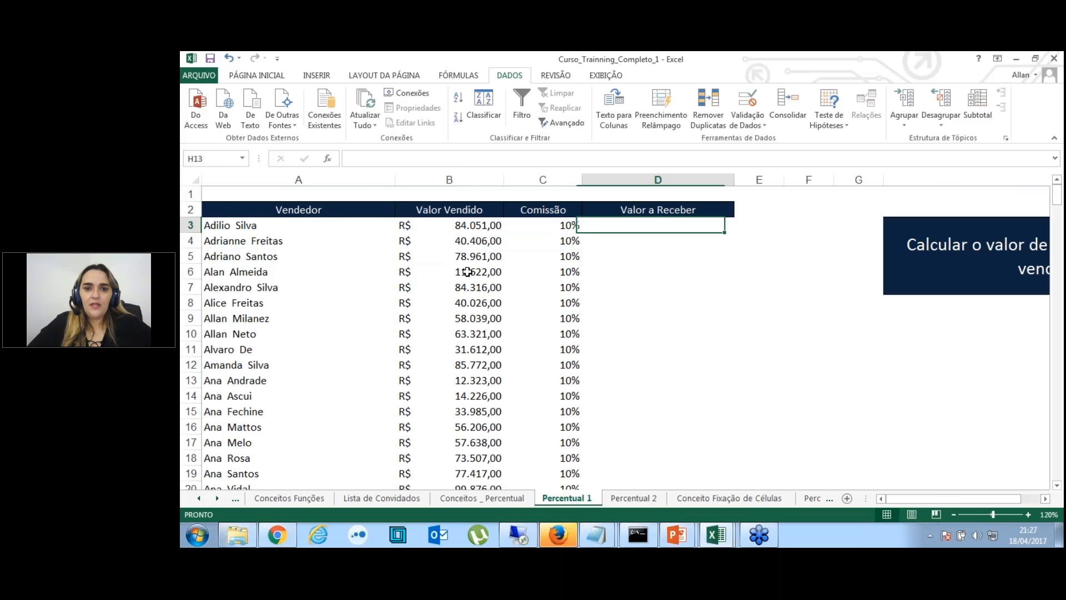
type("=")
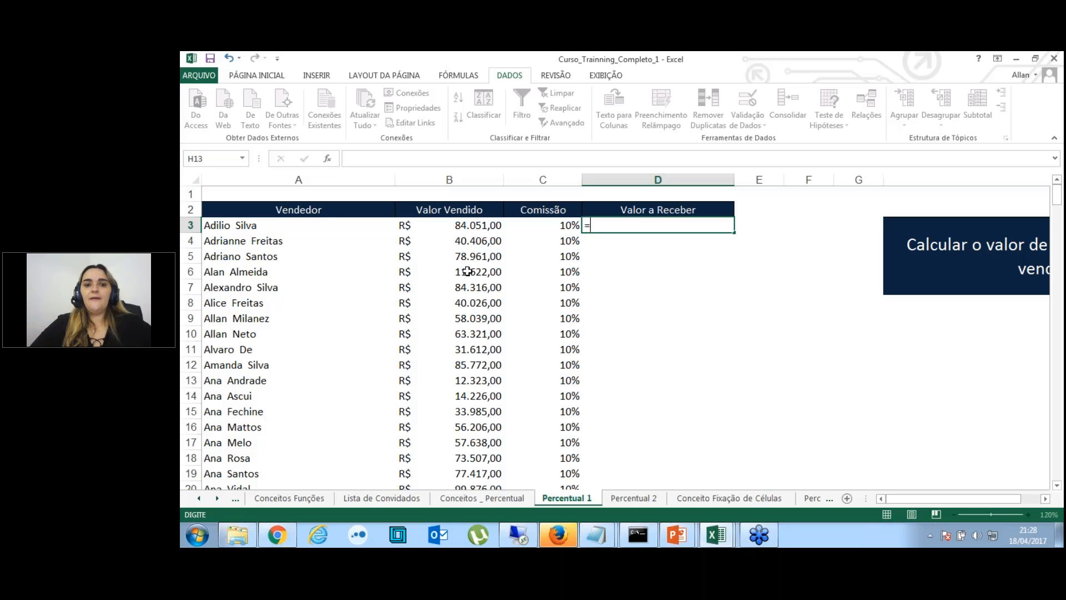
left_click(473, 227)
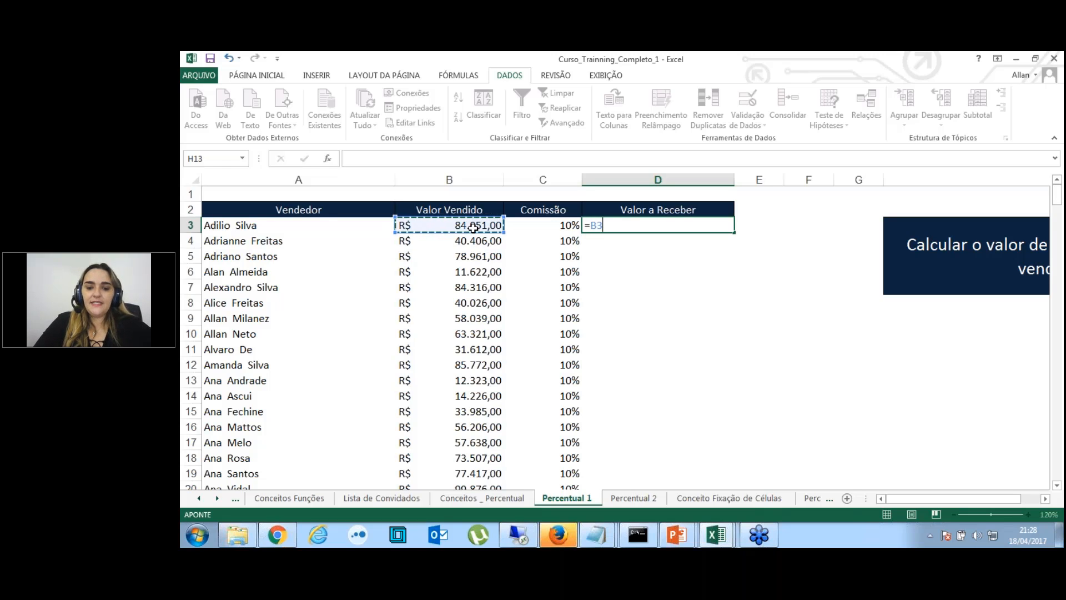
type("*")
left_click(528, 223)
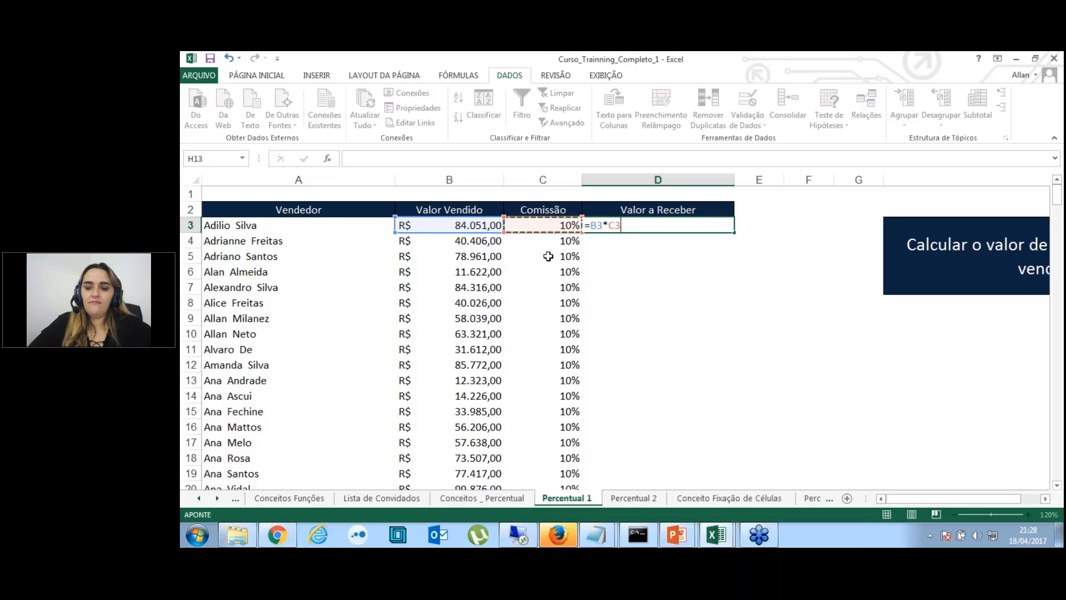
key("Return")
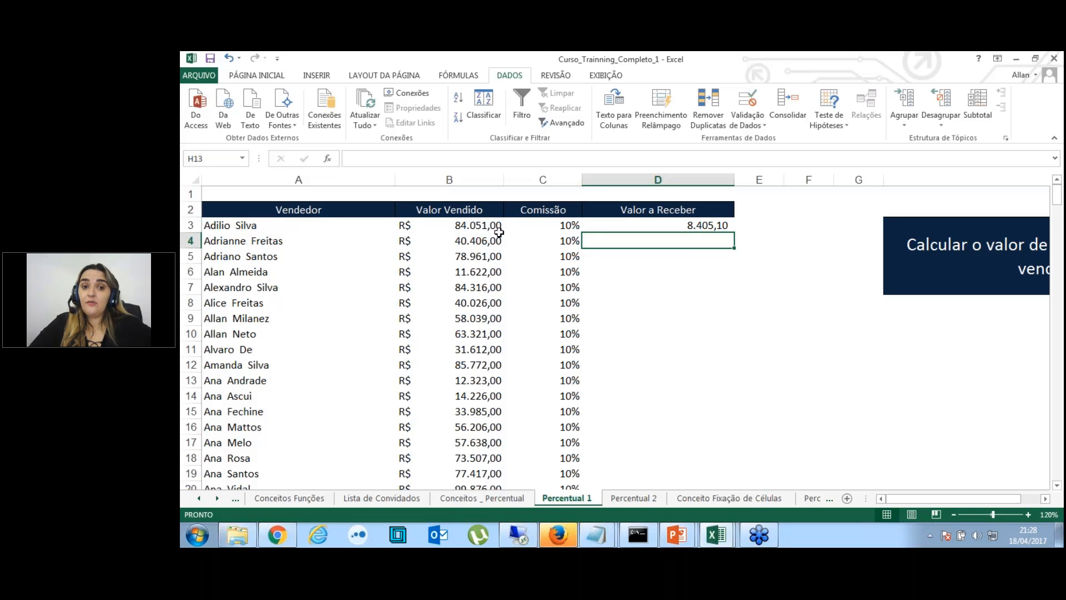
Fill the formula in D3 down the Valor a Receber column for all sellers and open D3's formula for inspection.
left_click(678, 226)
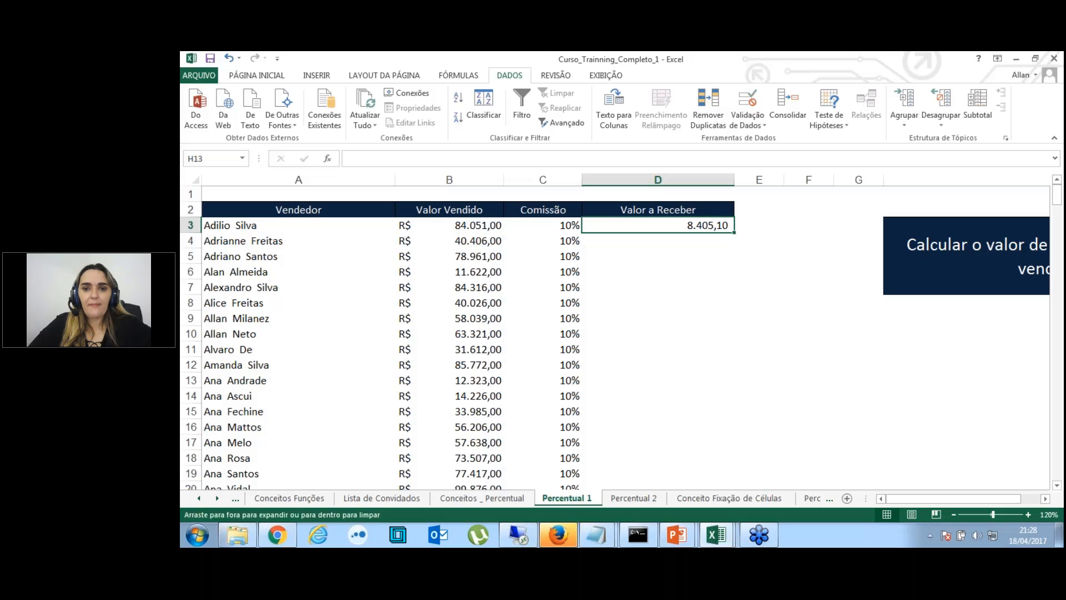
double_click(734, 232)
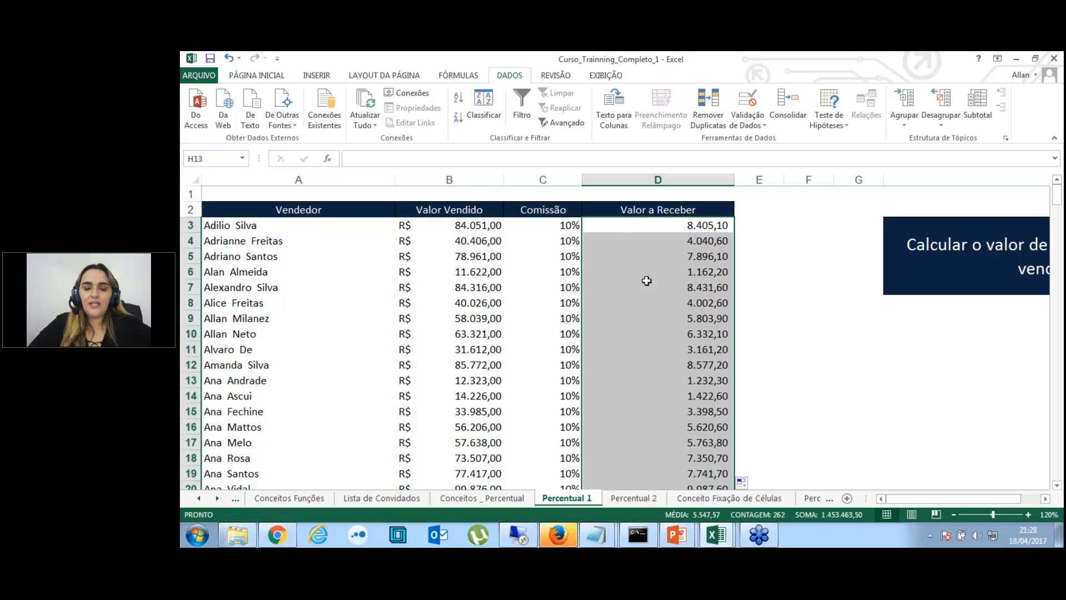
left_click(653, 228)
key("F2")
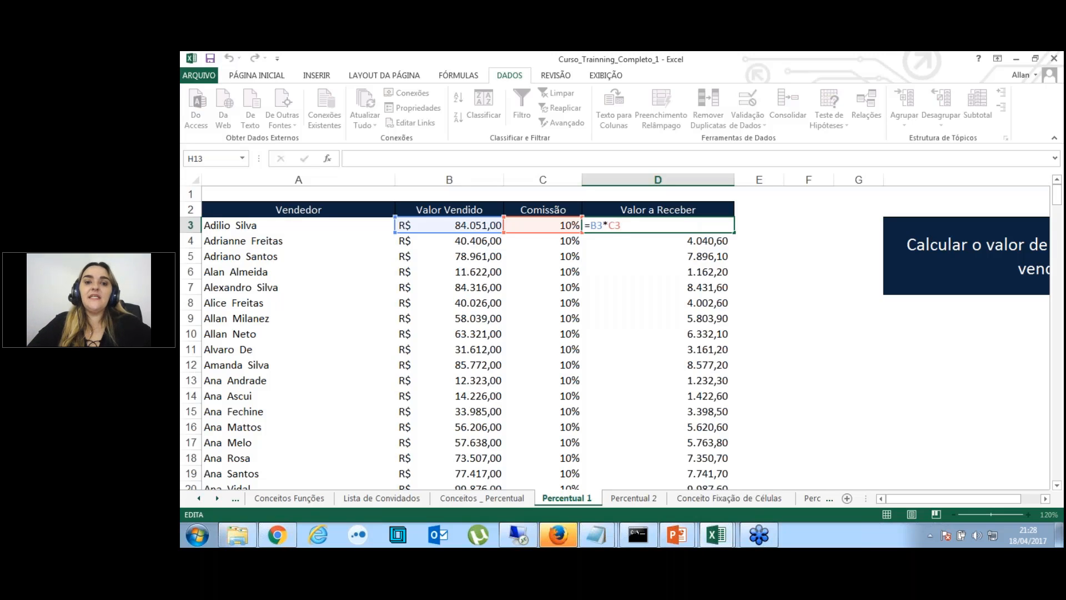
Inspect the filled Valor a Receber formulas in cells D4 to D6 to check how their row references adjust.
key("Escape")
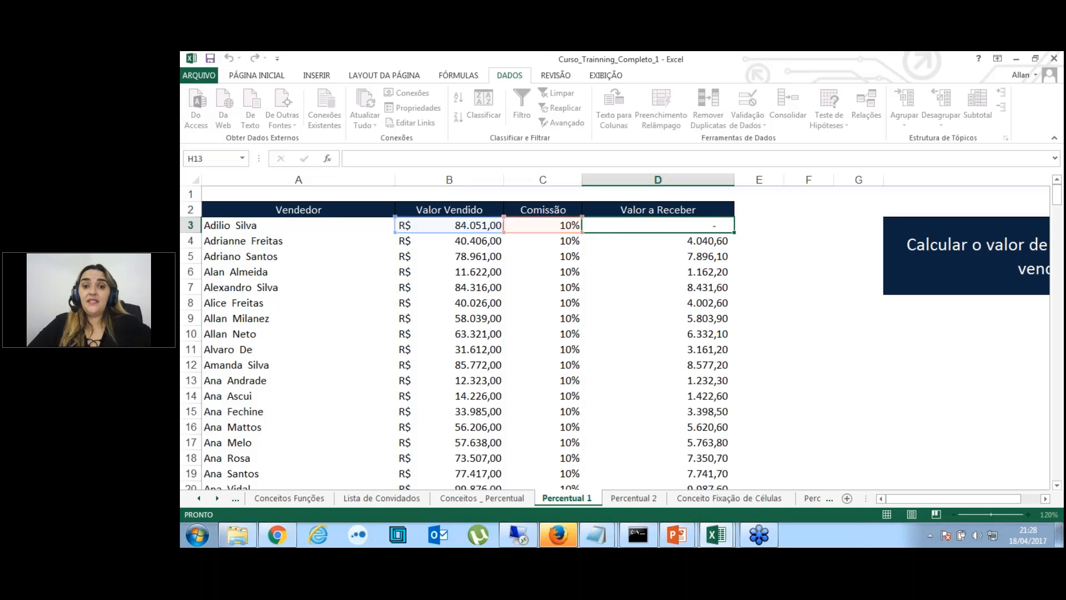
left_click(654, 240)
key("F2")
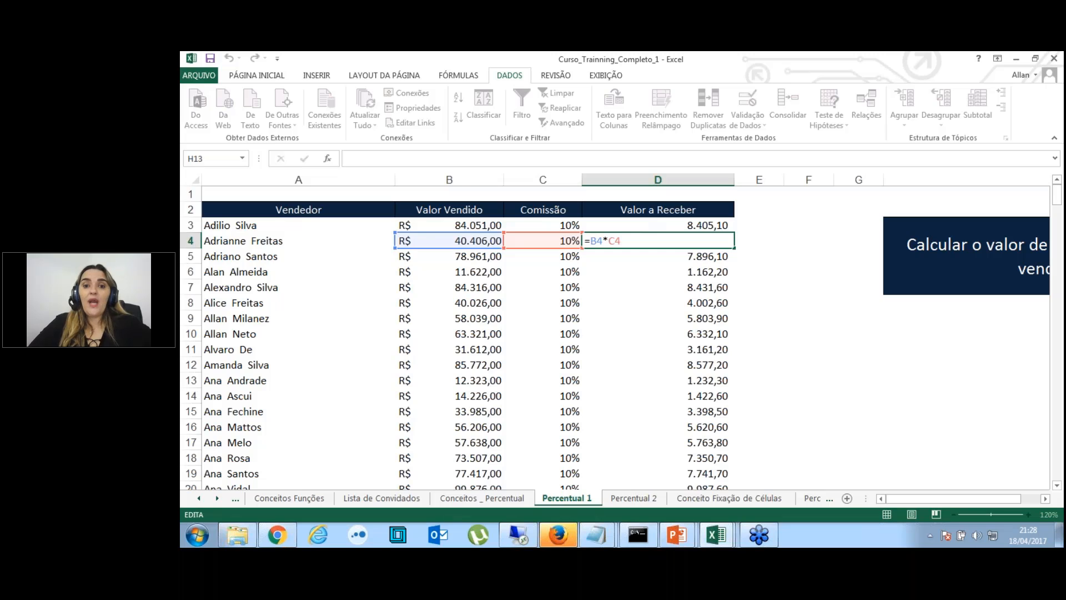
key("Return")
key("F2")
key("Escape")
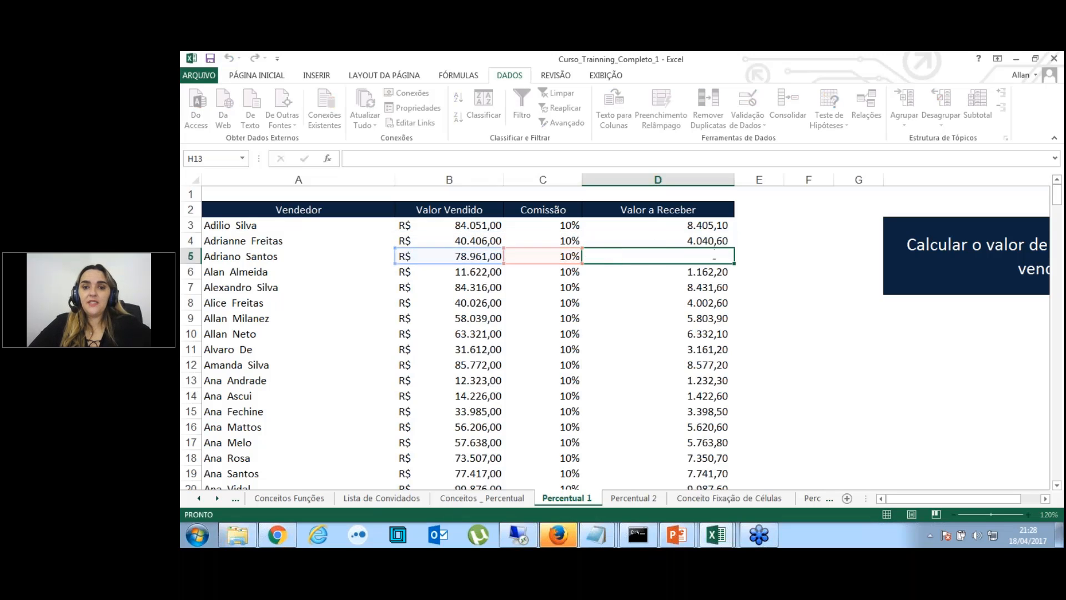
key("Return")
key("F2")
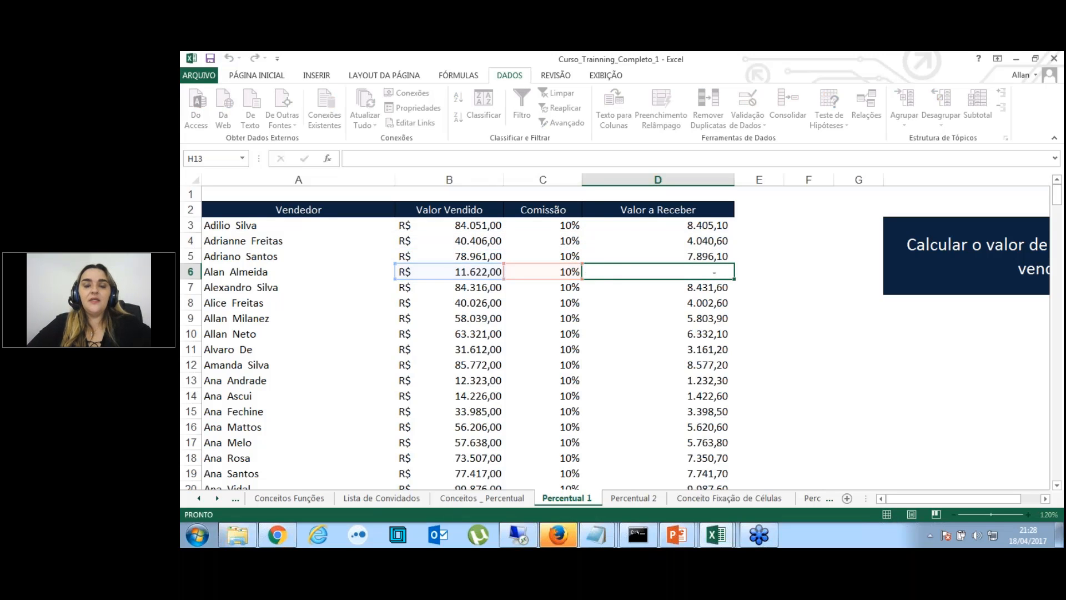
key("Return")
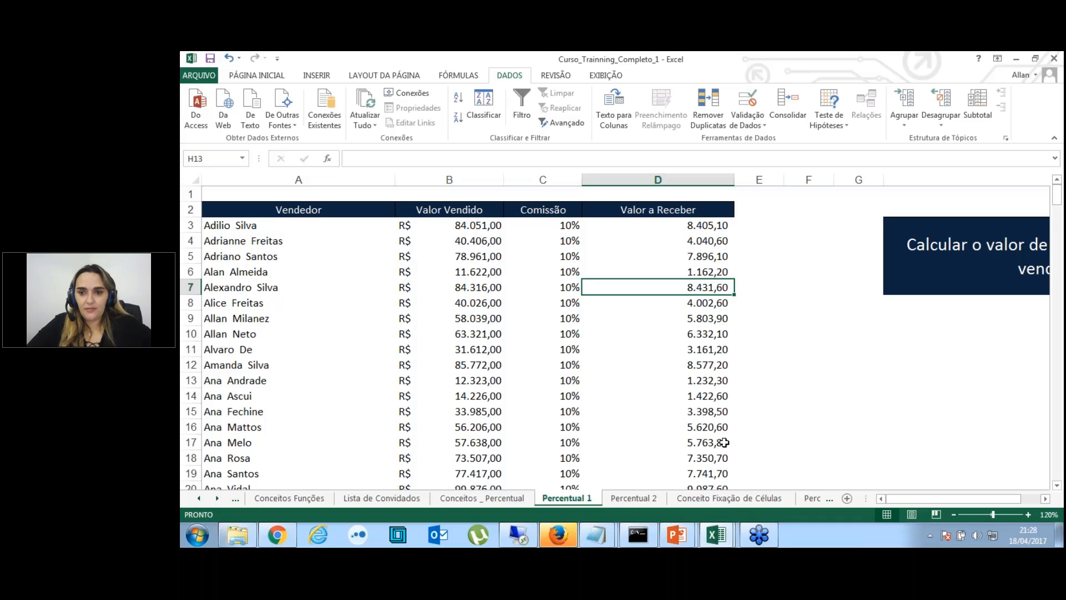
On the Percentual 2 sheet, write the formula =B3*10% in cell C3 for the first seller's Valor a Receber.
left_click(641, 499)
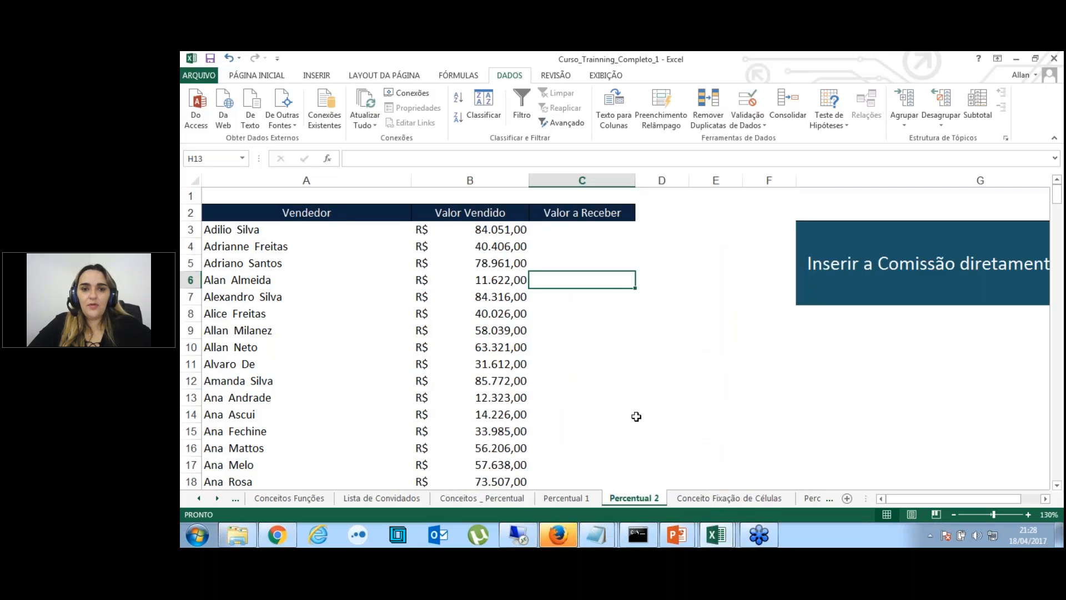
left_click(612, 246)
left_click(568, 230)
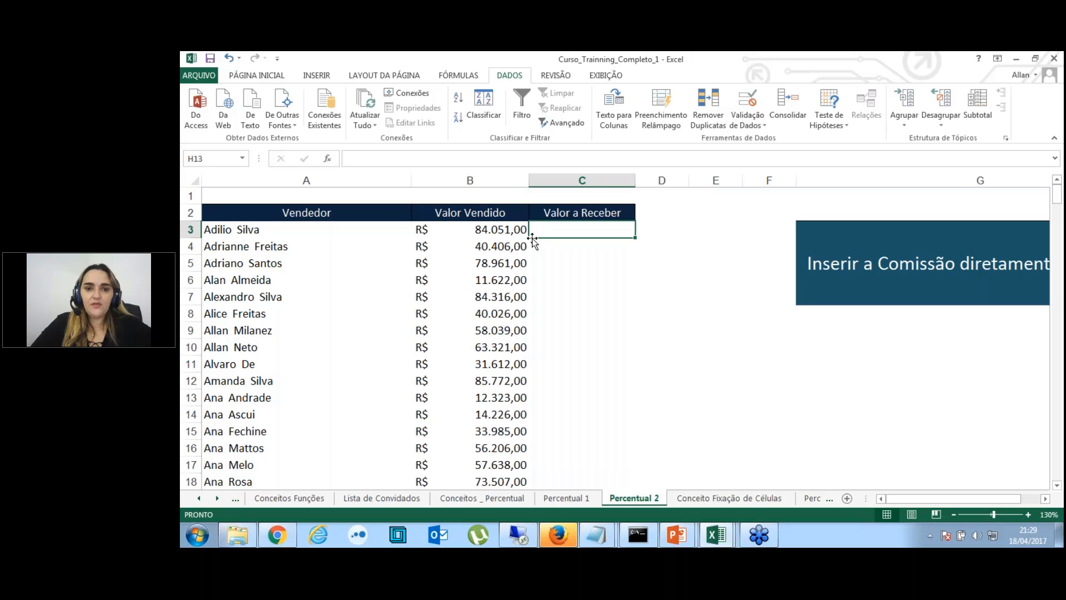
type("=")
left_click(506, 234)
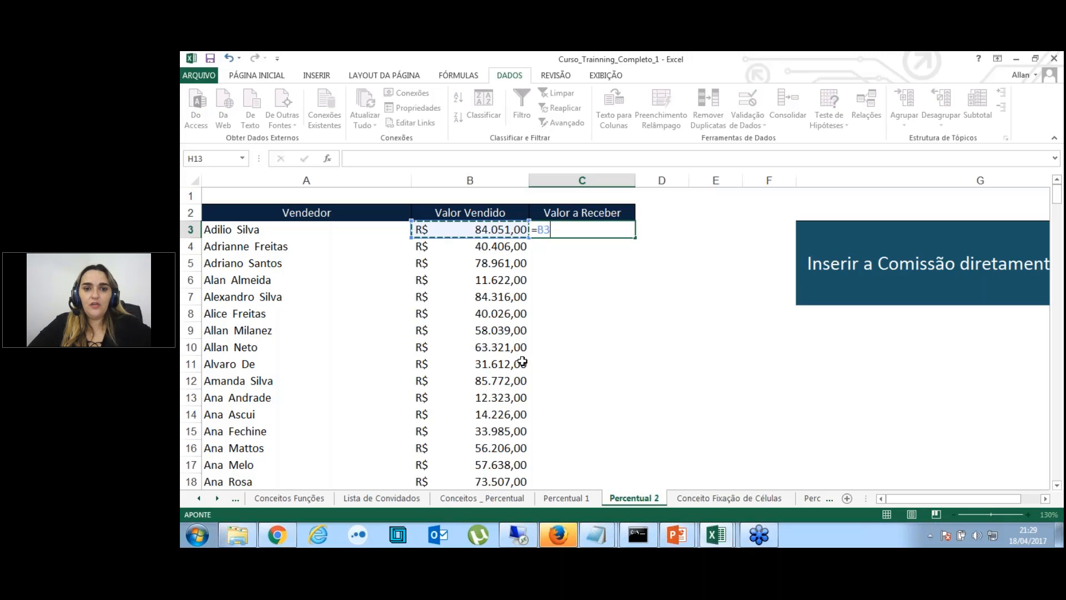
type("*")
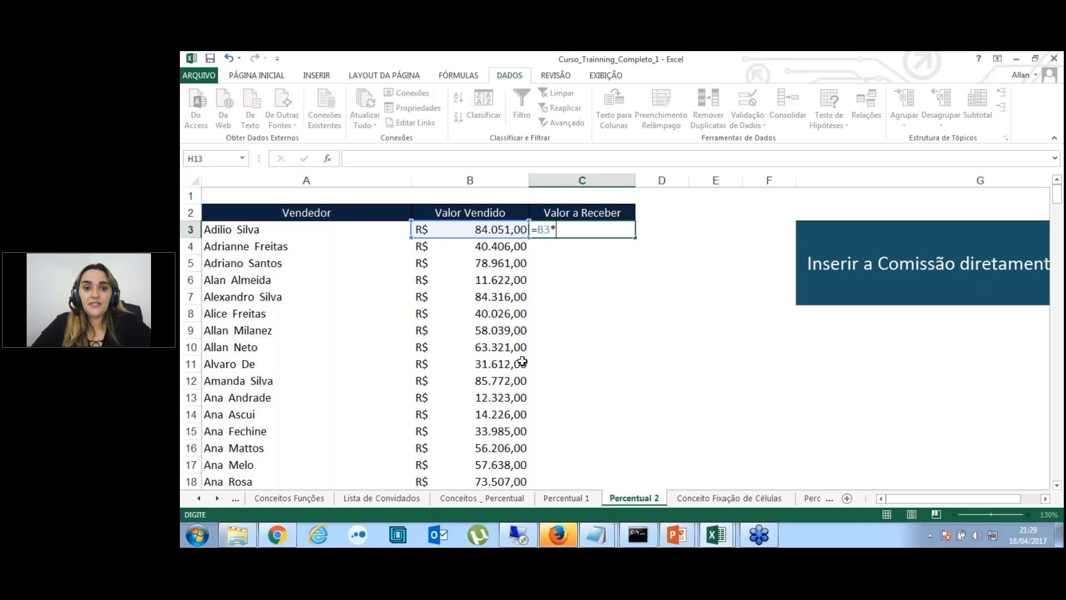
type("10%")
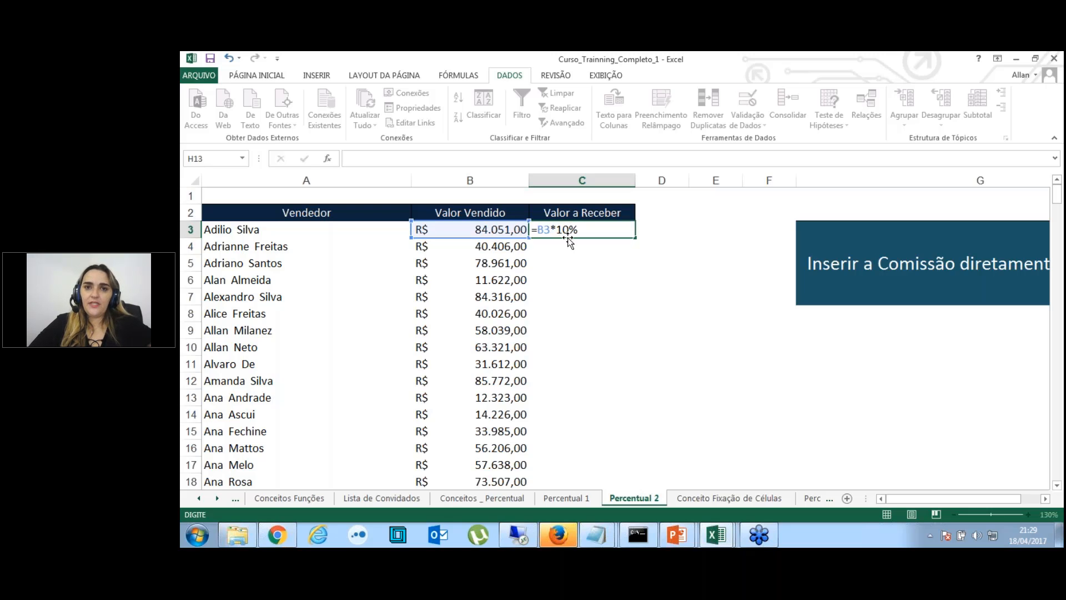
left_click_drag(557, 229, 592, 230)
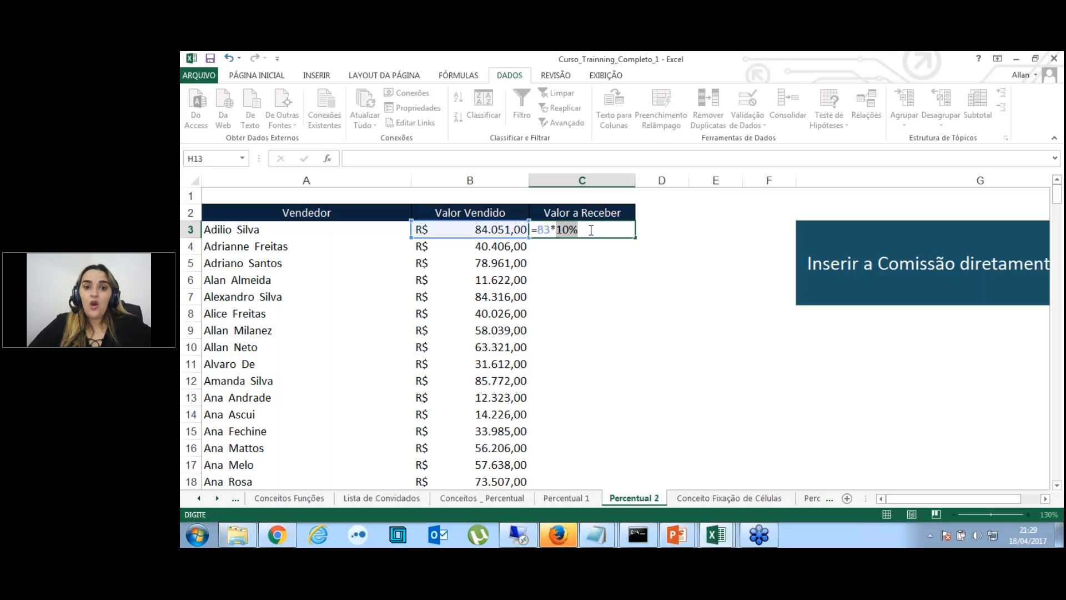
type("0,")
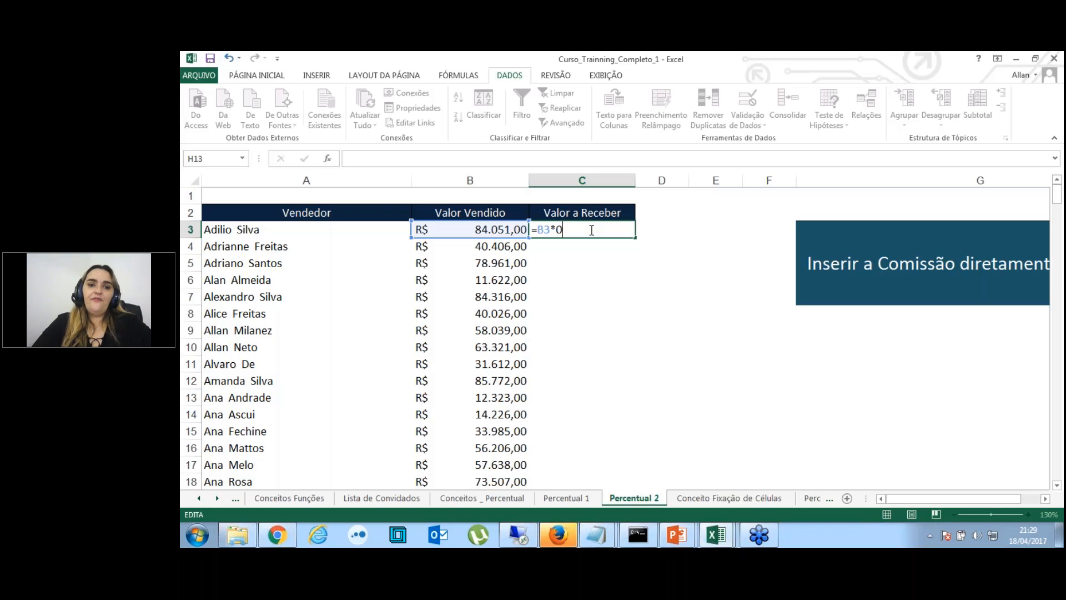
key("BackSpace")
type("10%")
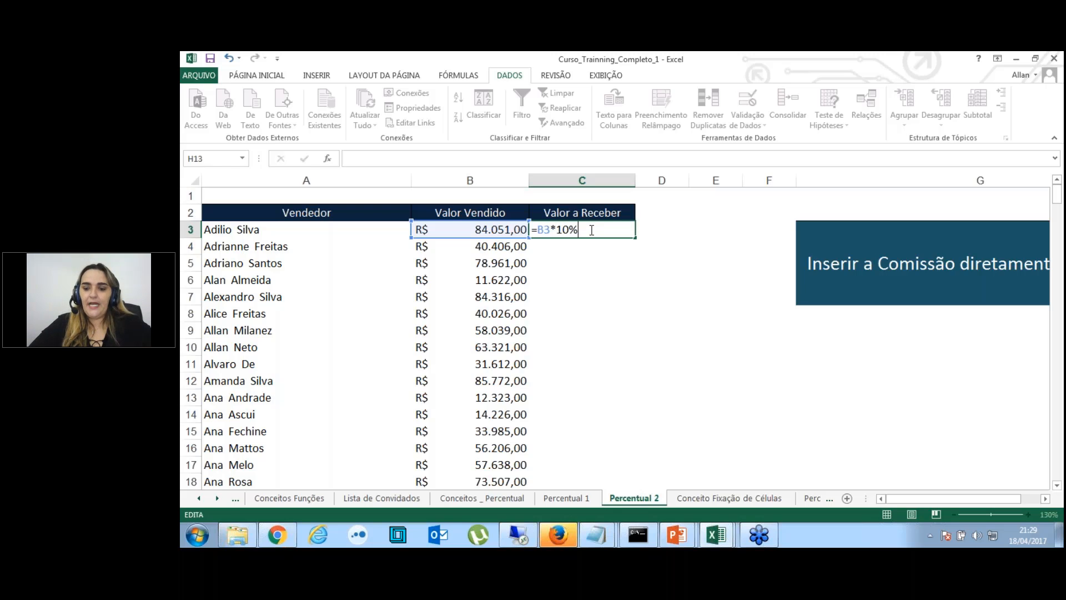
Commit the formula in C3 and fill it down the Valor a Receber column for all sellers.
key("Return")
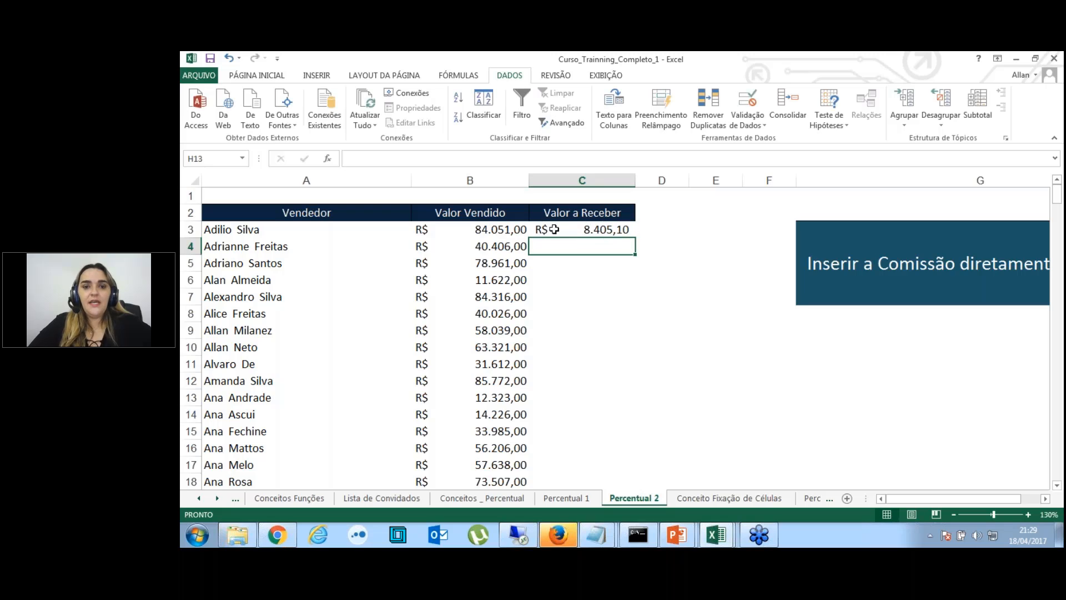
left_click(610, 228)
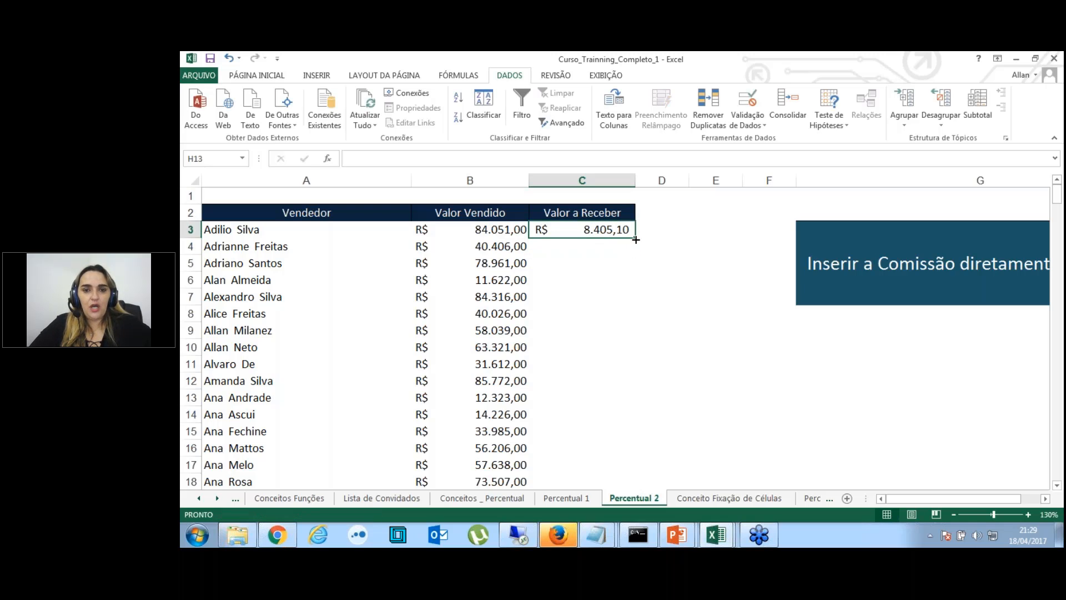
double_click(636, 239)
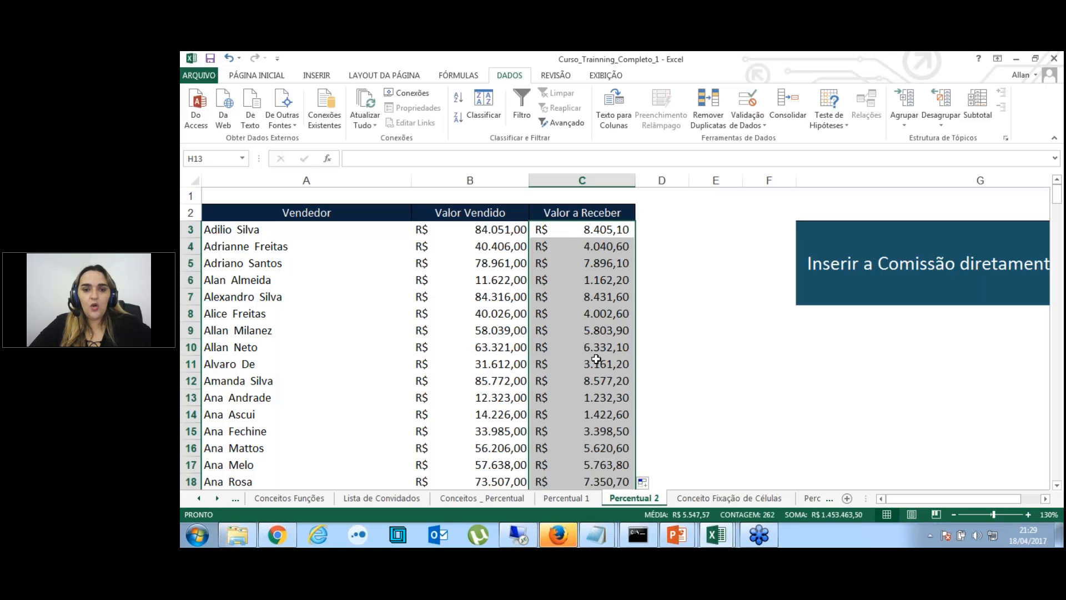
left_click(610, 284)
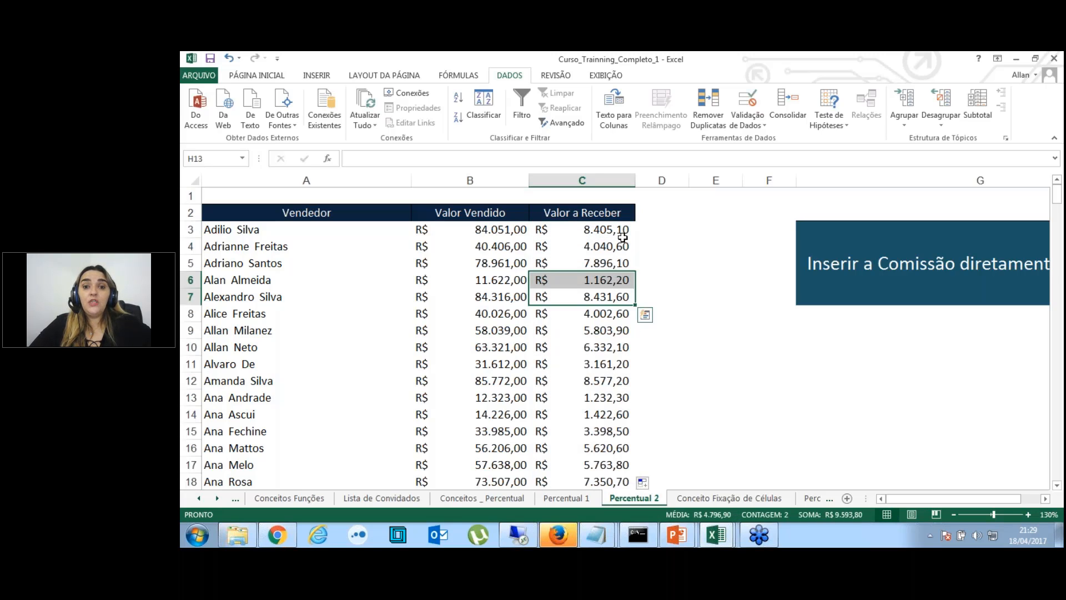
Review the instruction block in column G beside the table and return to the seller rows.
left_click(613, 229)
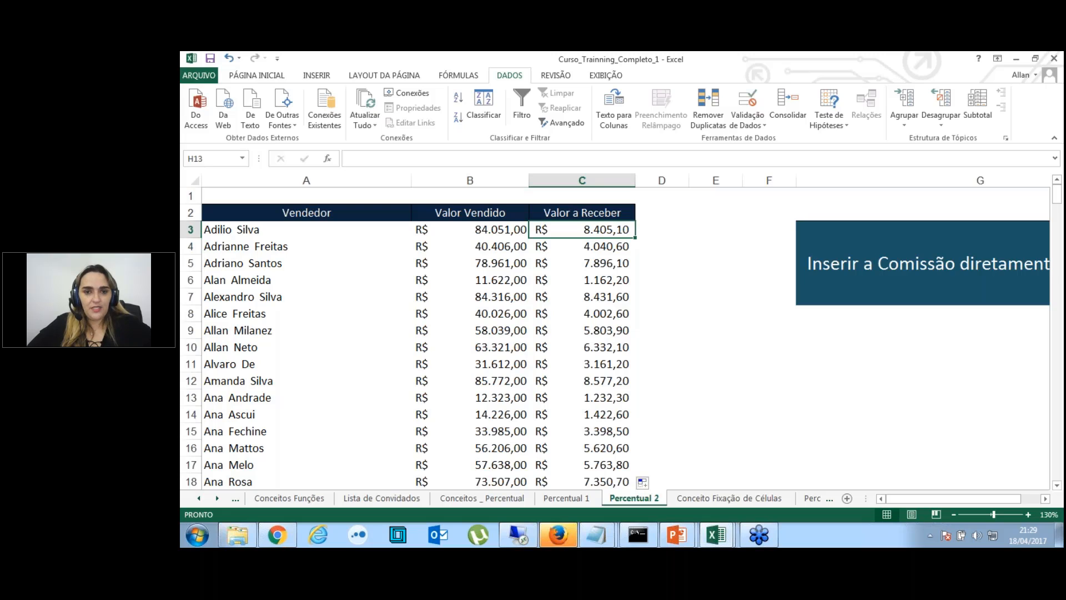
key("Right")
key("Right")
key("Right")
key("Right")
key("Right")
key("Right")
key("Right")
key("Right")
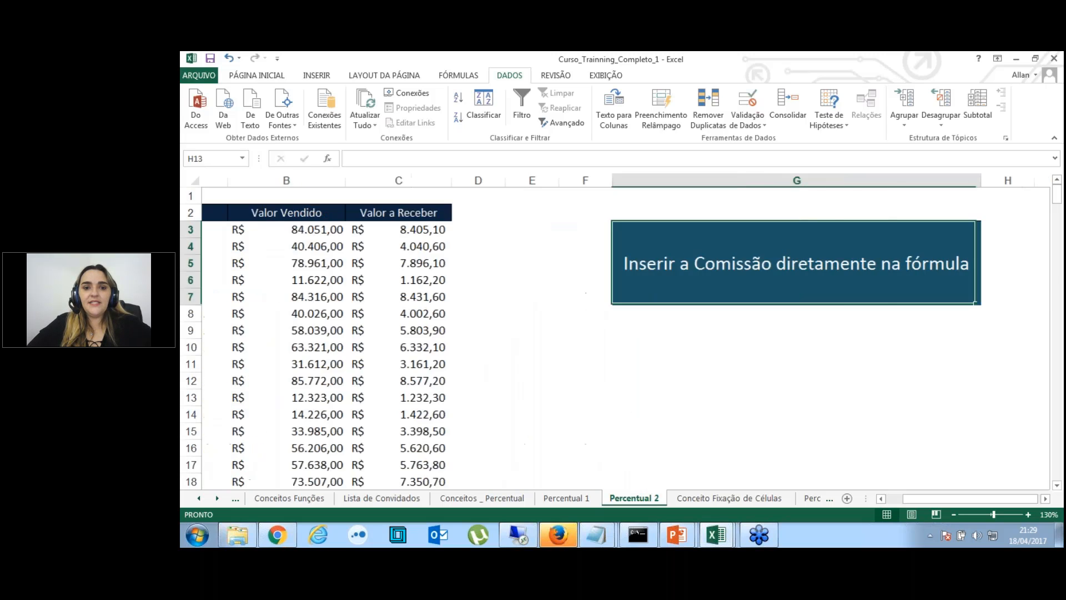
key("Right")
key("Left")
key("Left")
key("Left")
key("Left")
key("Left")
key("Left")
key("Left")
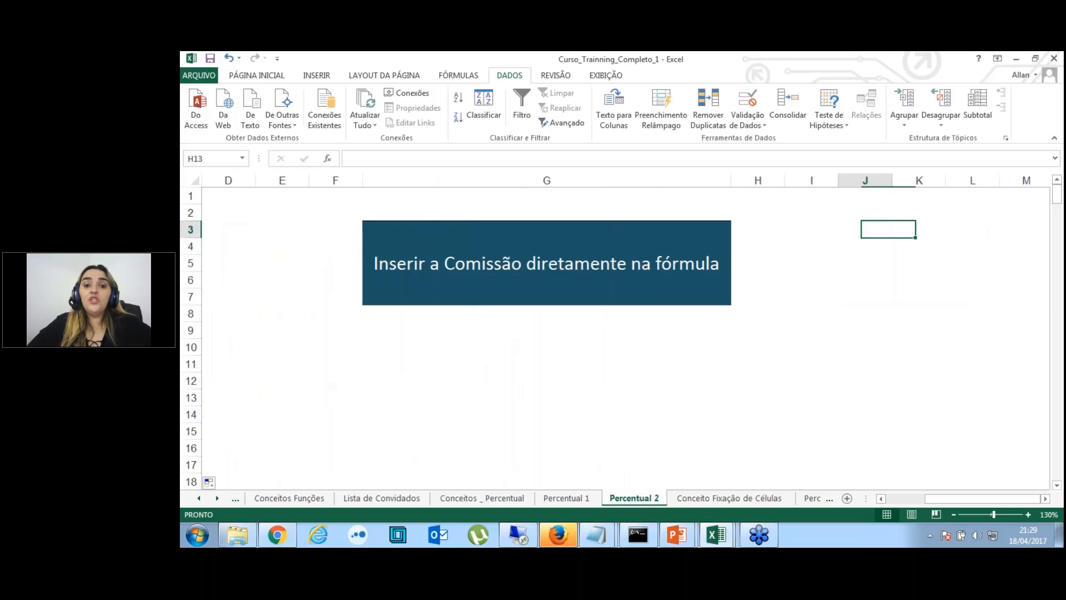
key("Left")
key("Left")
key("Left")
key("Left")
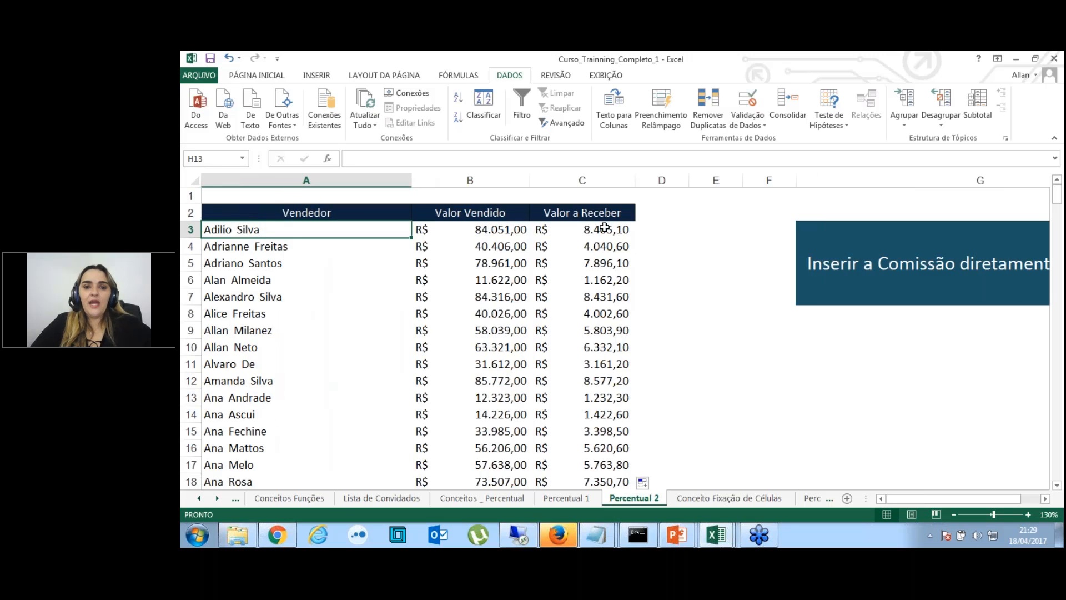
Open the Valor a Receber formula in cell C3 for inspection.
left_click(605, 227)
type("=B3*10%")
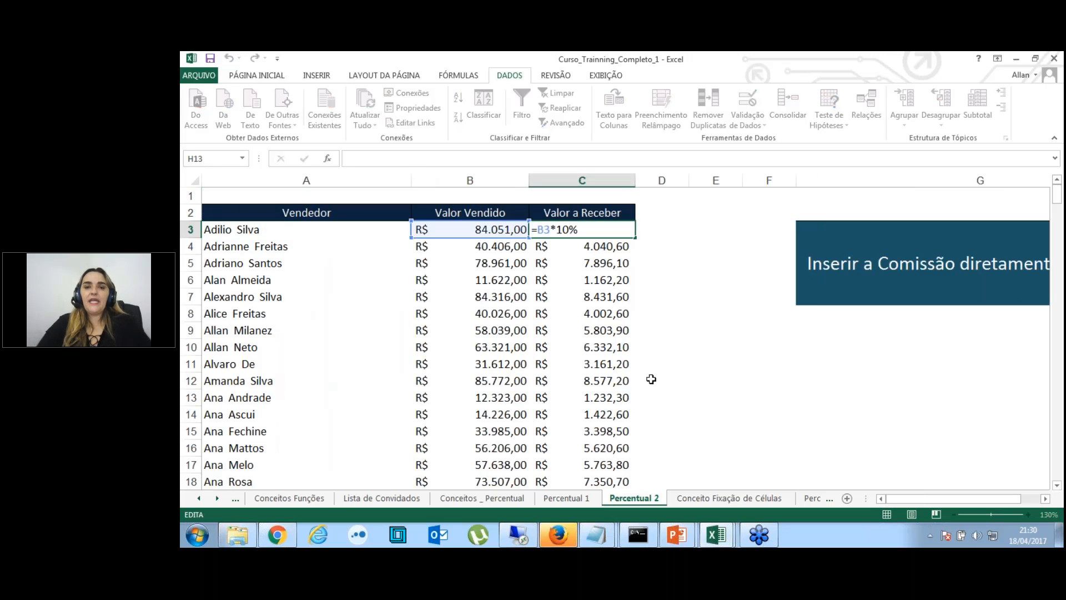